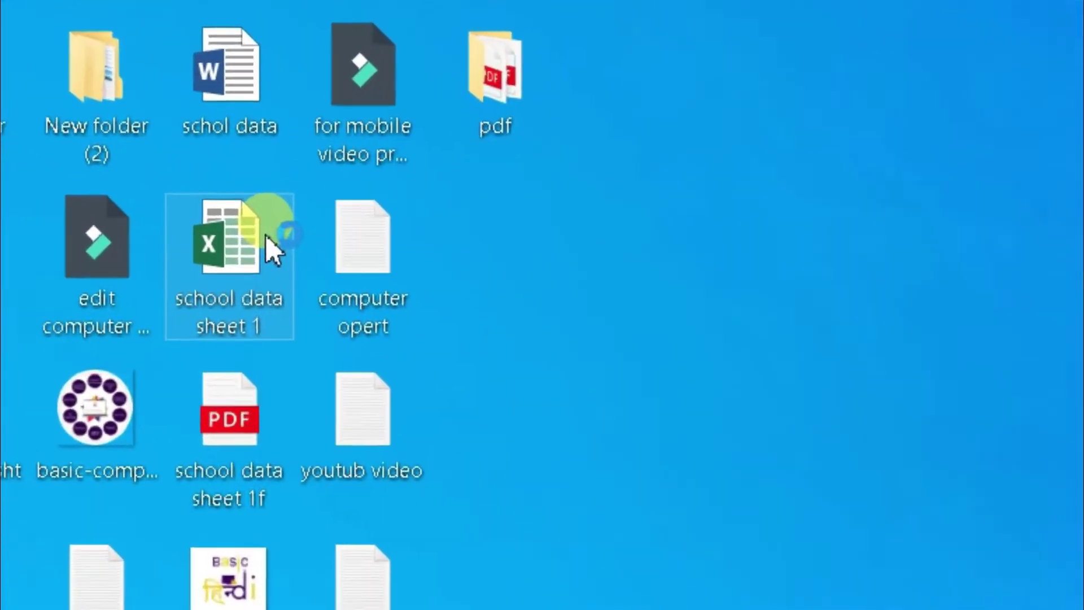
# - Open the school data sheet 1 workbook, dismiss the activation prompt, and show the table from row 1
pyautogui.doubleClick(266, 235)
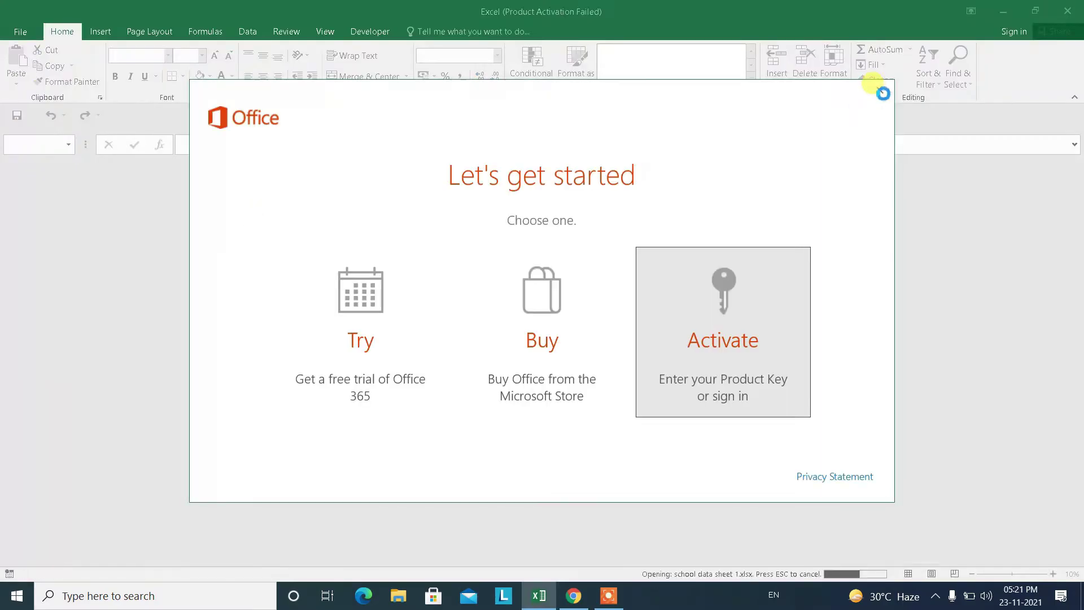
pyautogui.click(880, 90)
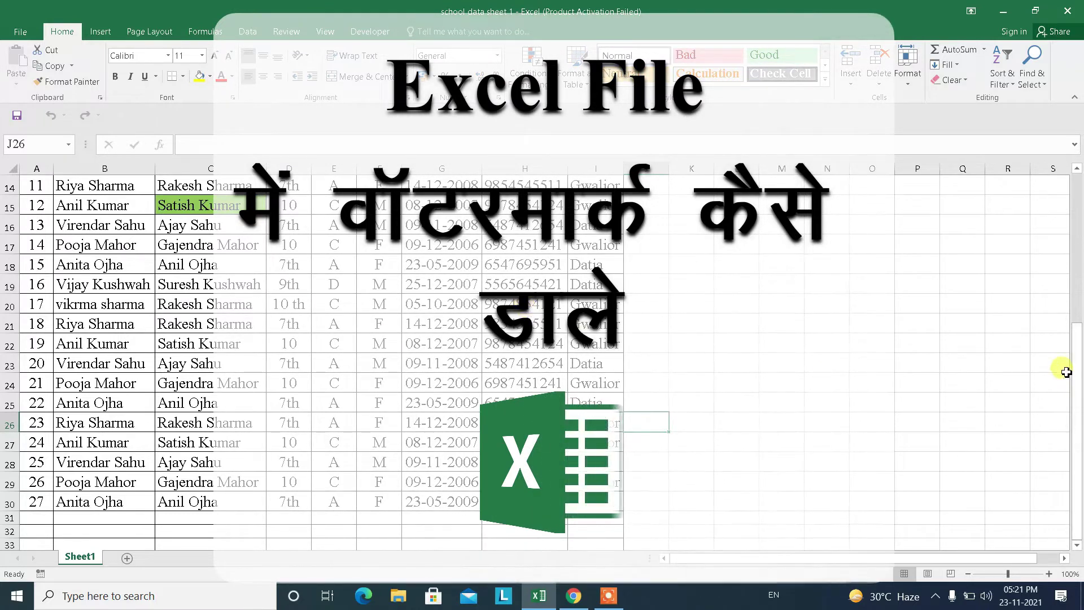
pyautogui.moveTo(1076, 405); pyautogui.dragTo(1078, 222)
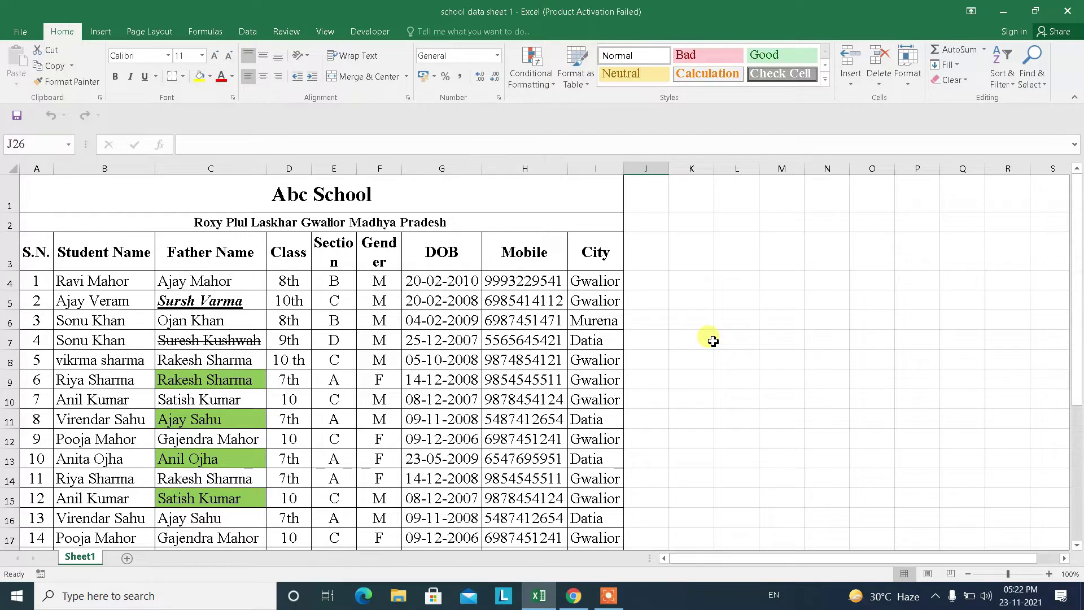
pyautogui.scroll(-2, 818, 393)
pyautogui.scroll(2, 818, 392)
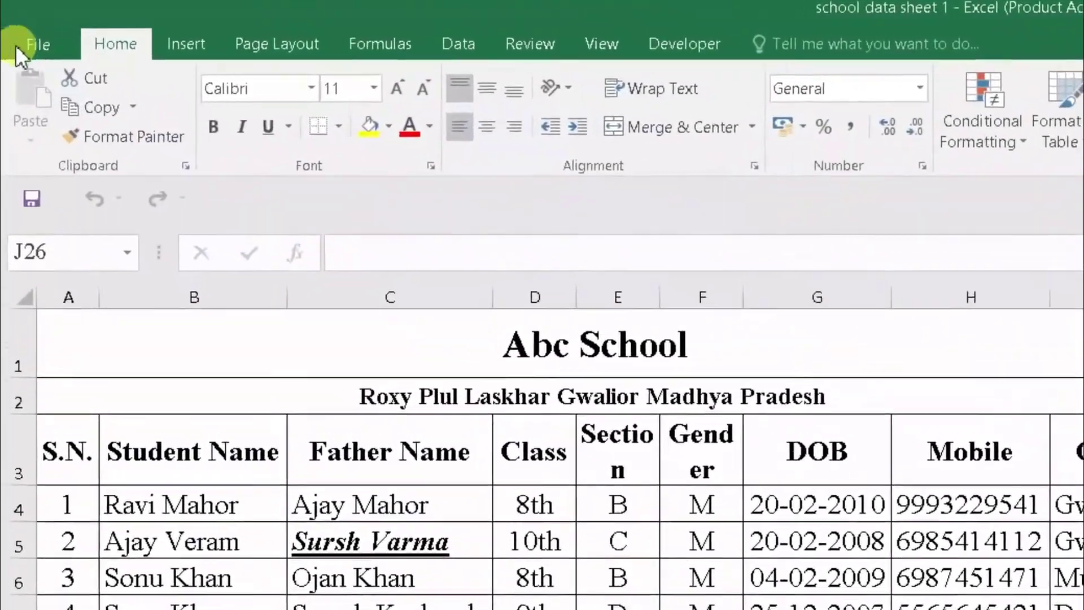
# - Save the sheet to the Desktop as a PDF named 'school data sheet pdf file'
pyautogui.click(20, 35)
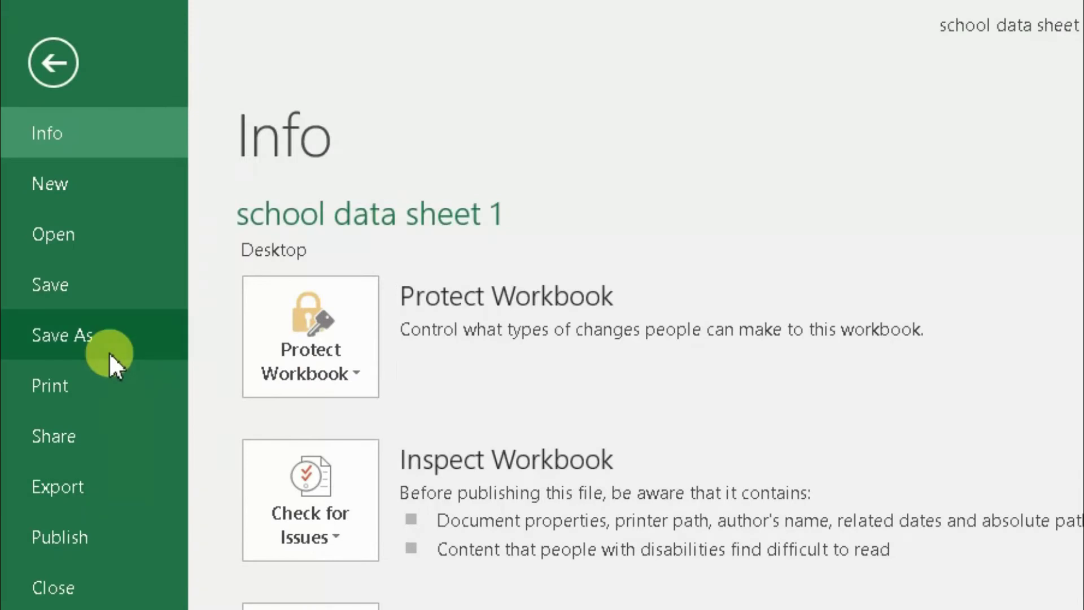
pyautogui.click(110, 351)
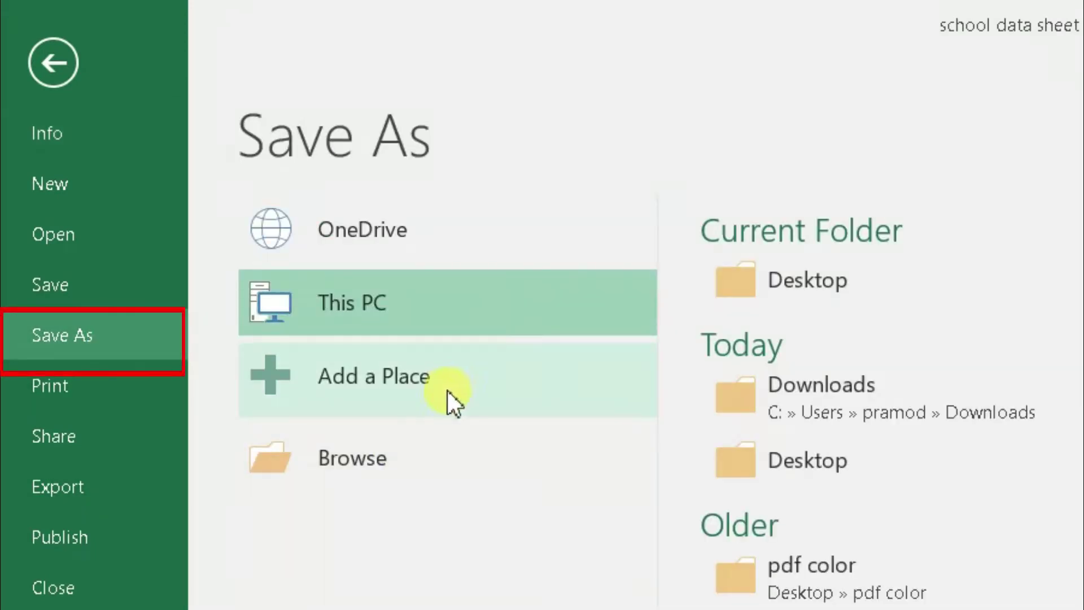
pyautogui.click(386, 467)
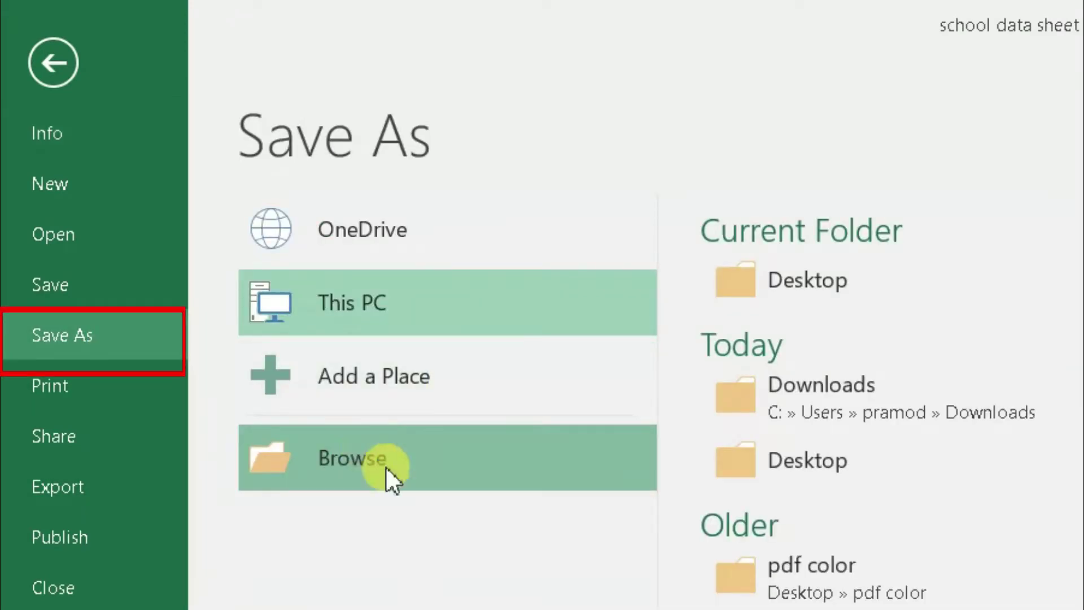
pyautogui.click(276, 257)
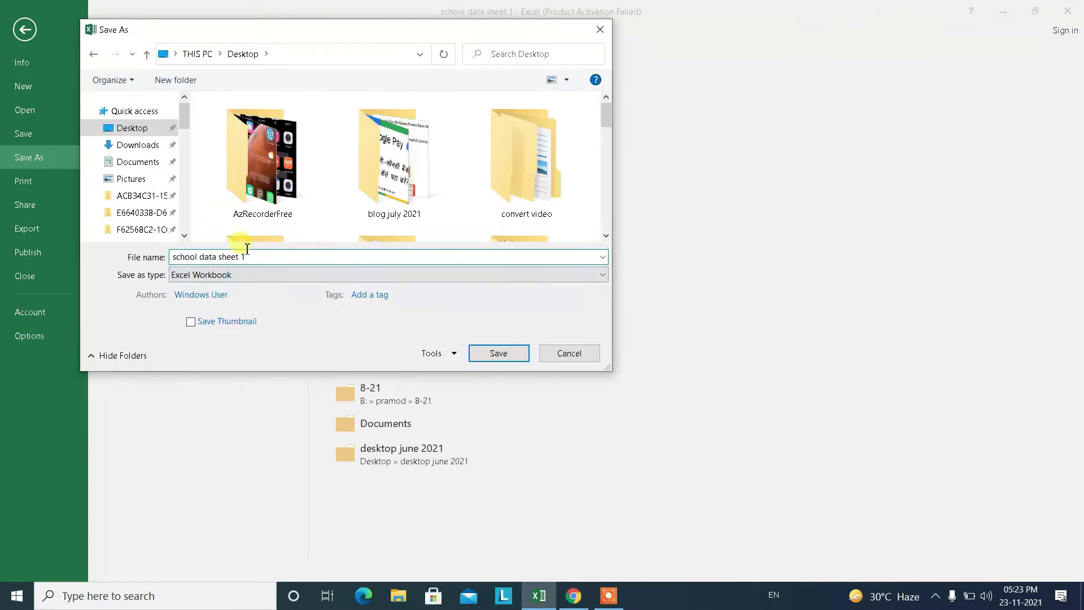
pyautogui.moveTo(234, 249); pyautogui.dragTo(241, 252)
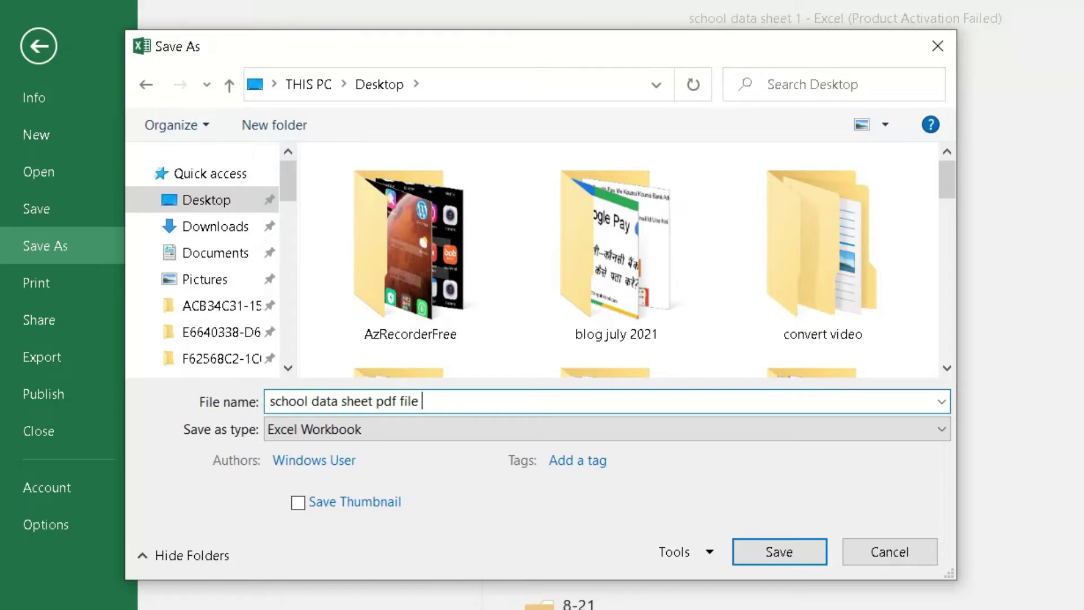
pyautogui.click(411, 427)
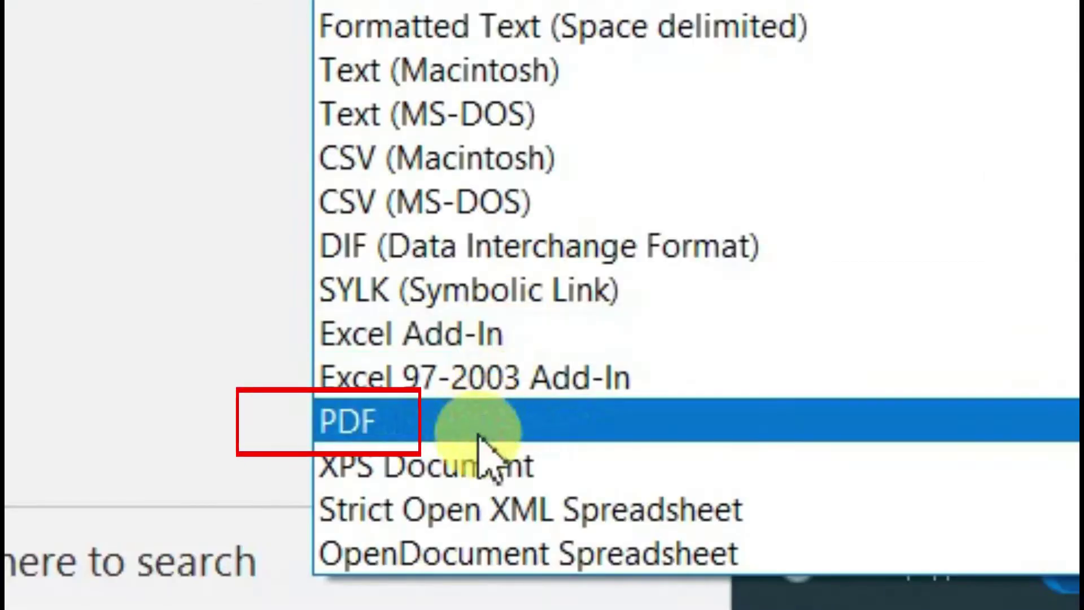
pyautogui.click(345, 528)
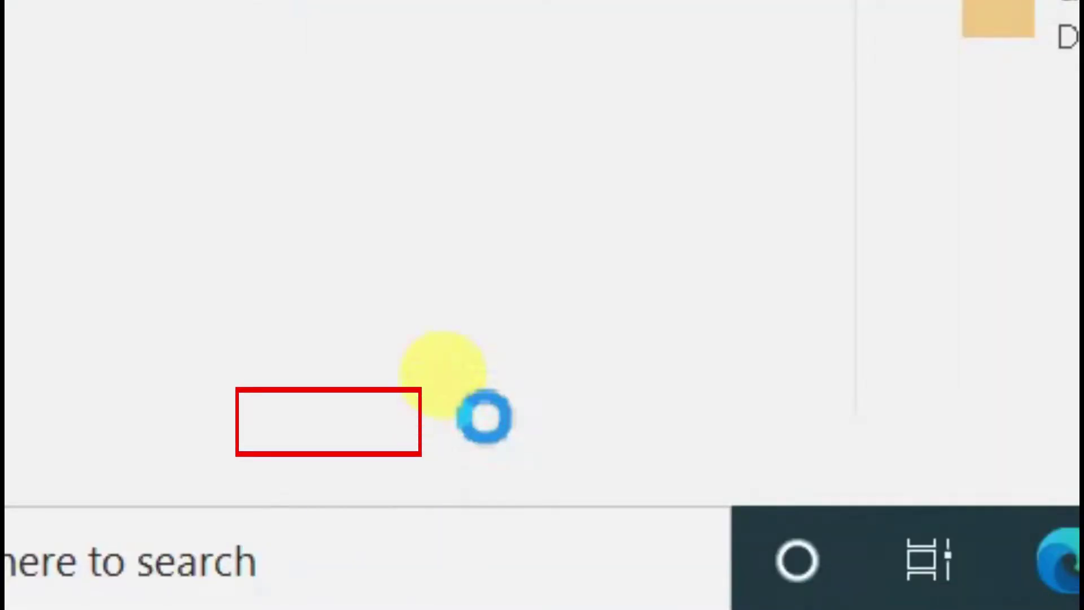
pyautogui.click(780, 545)
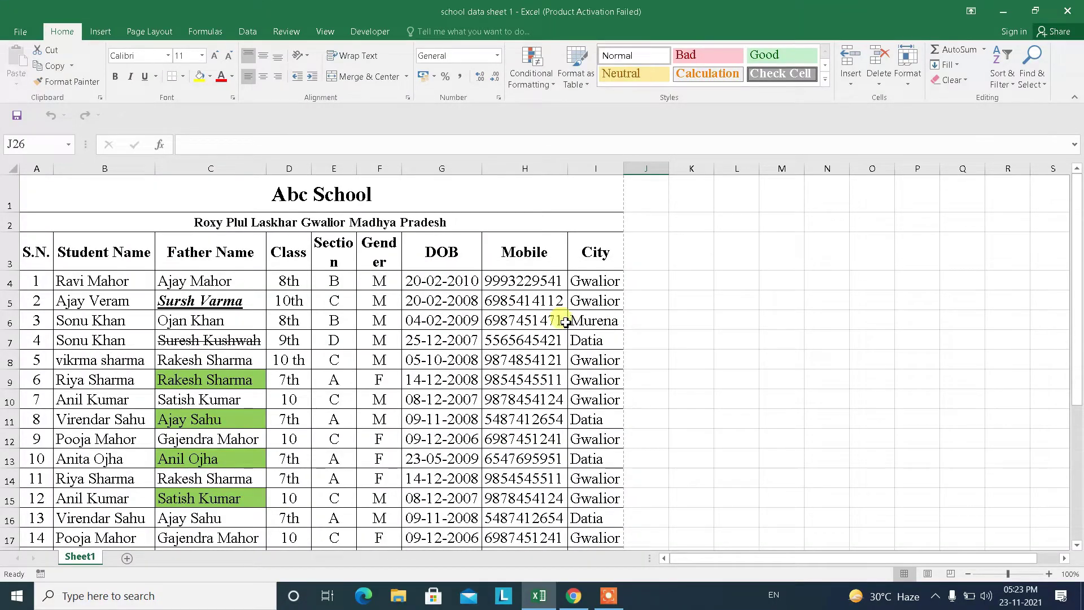
# - Close Excel and search Google in Chrome for 'SEJDA onine watermark pdf'
pyautogui.click(1067, 11)
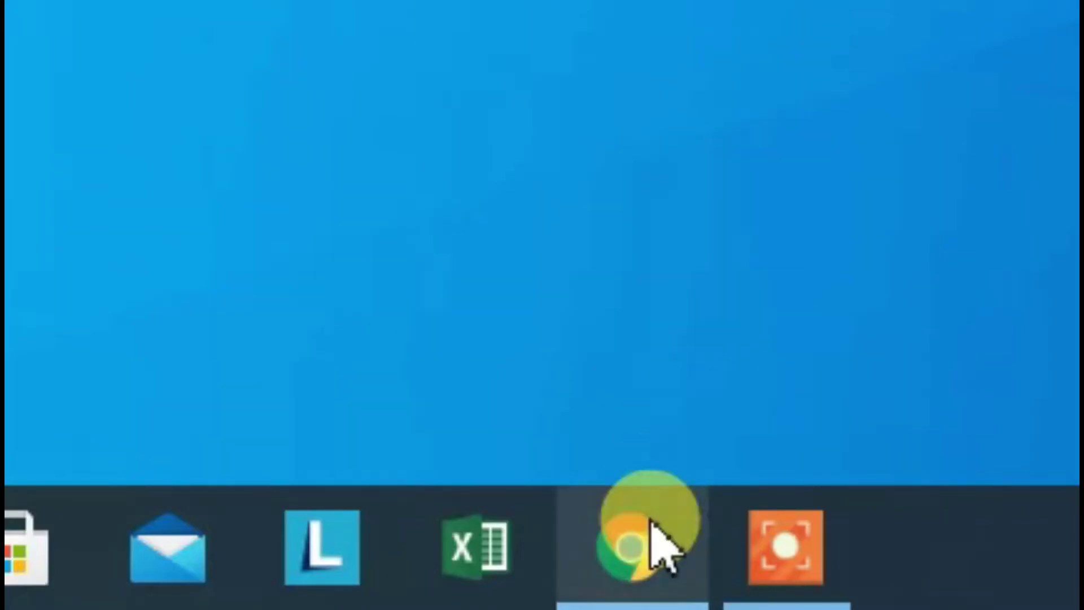
pyautogui.click(651, 522)
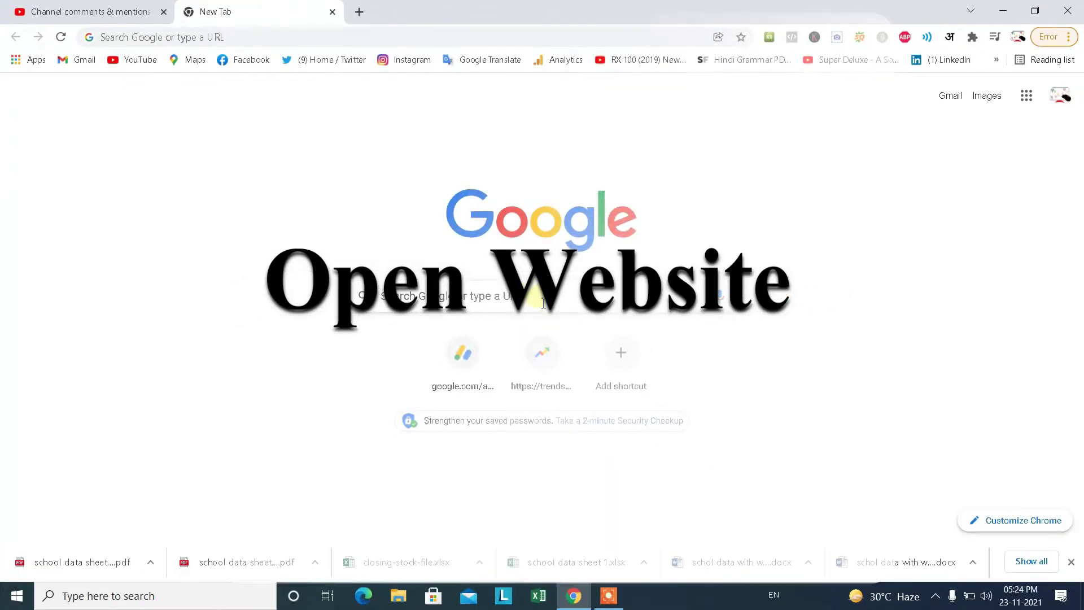
pyautogui.click(543, 303)
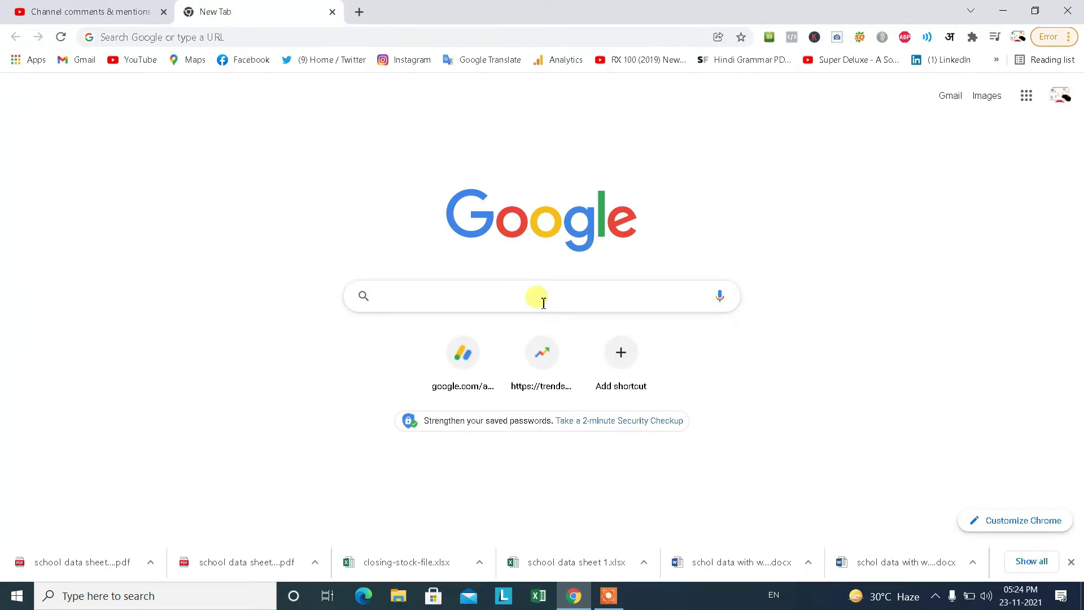
pyautogui.write('awjs')
pyautogui.hotkey('ctrl', 'a')
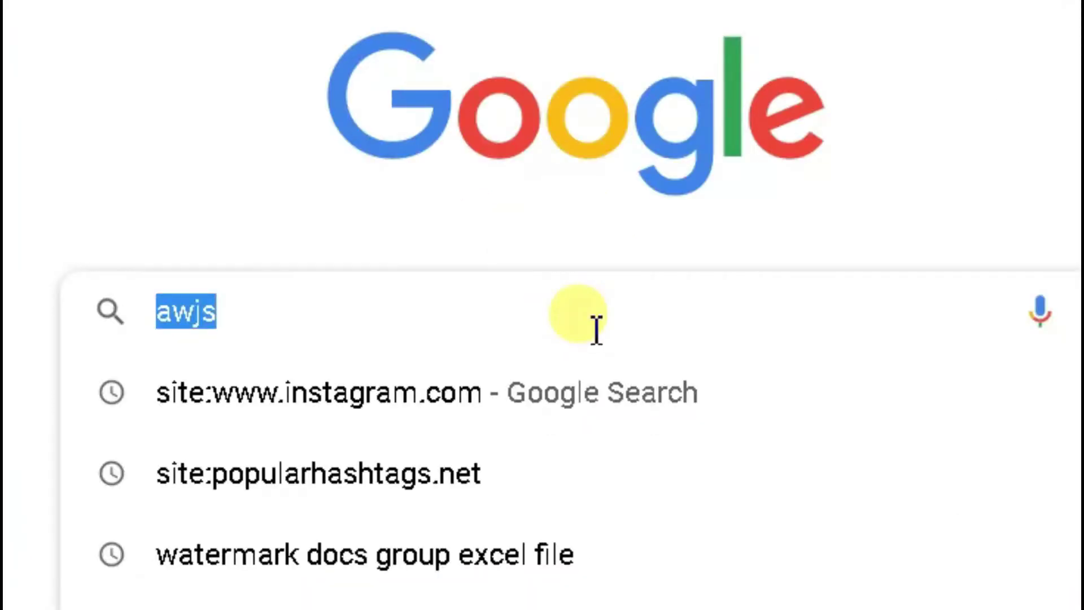
pyautogui.write('SE')
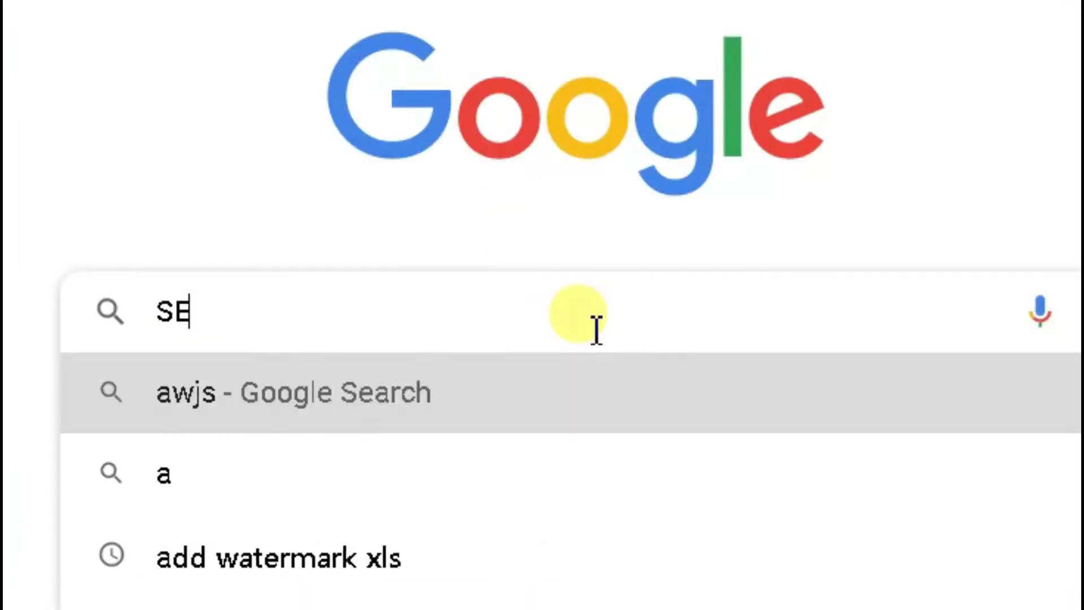
pyautogui.write('JDA')
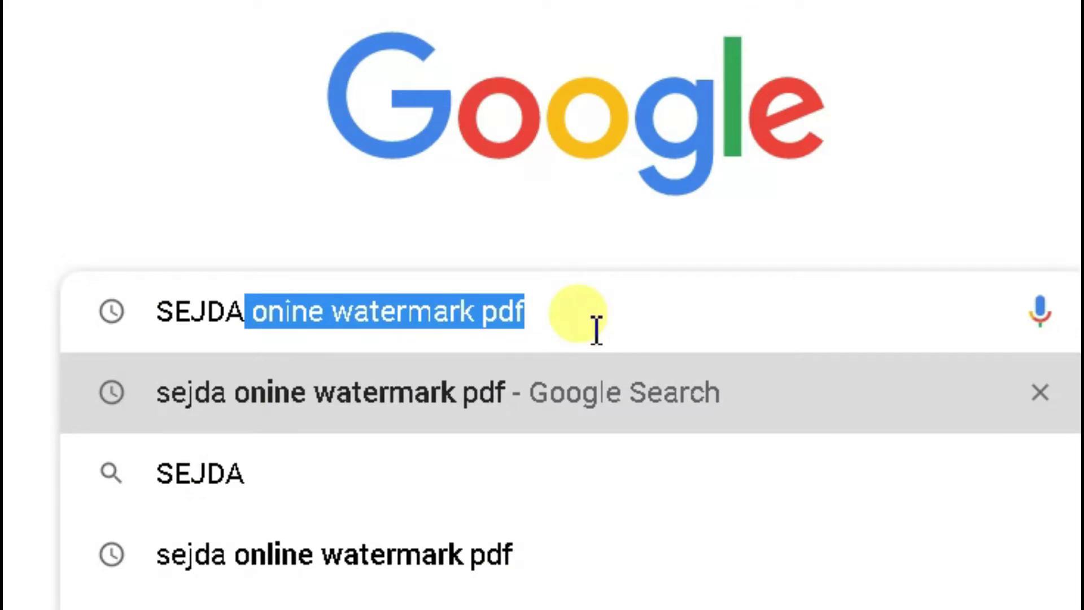
pyautogui.click(597, 328)
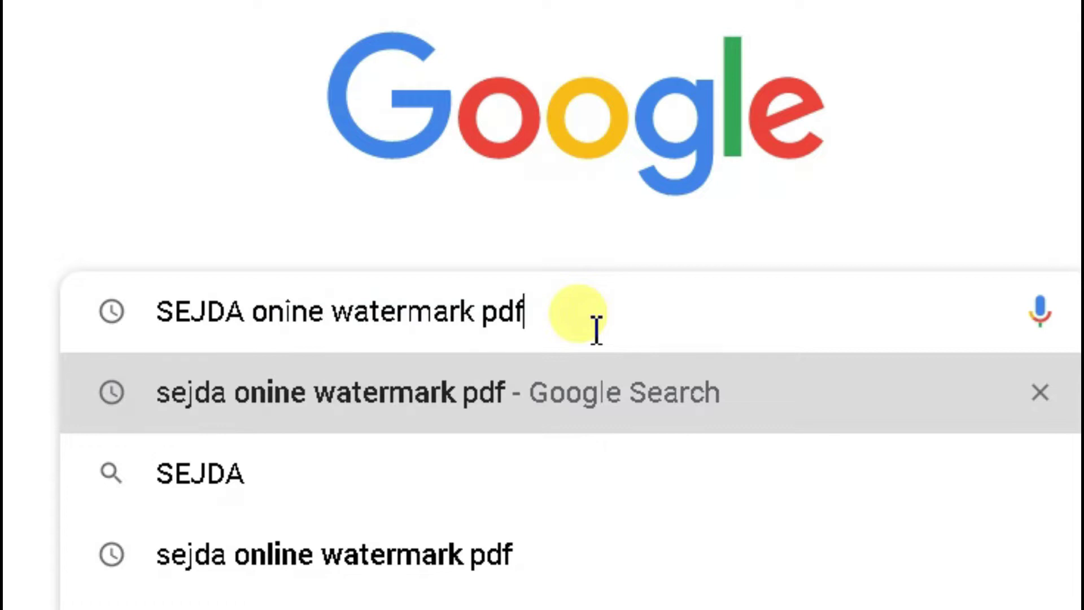
pyautogui.press('Return')
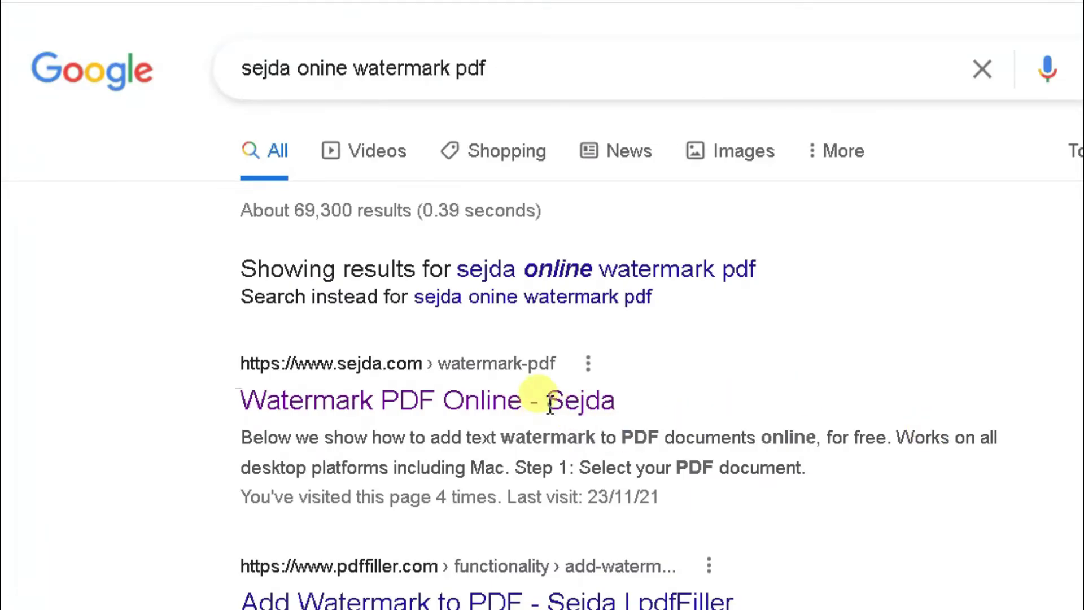
# - Upload 'school data sheet pdf file' from the Desktop to Sejda's Watermark PDF Online tool
pyautogui.click(546, 400)
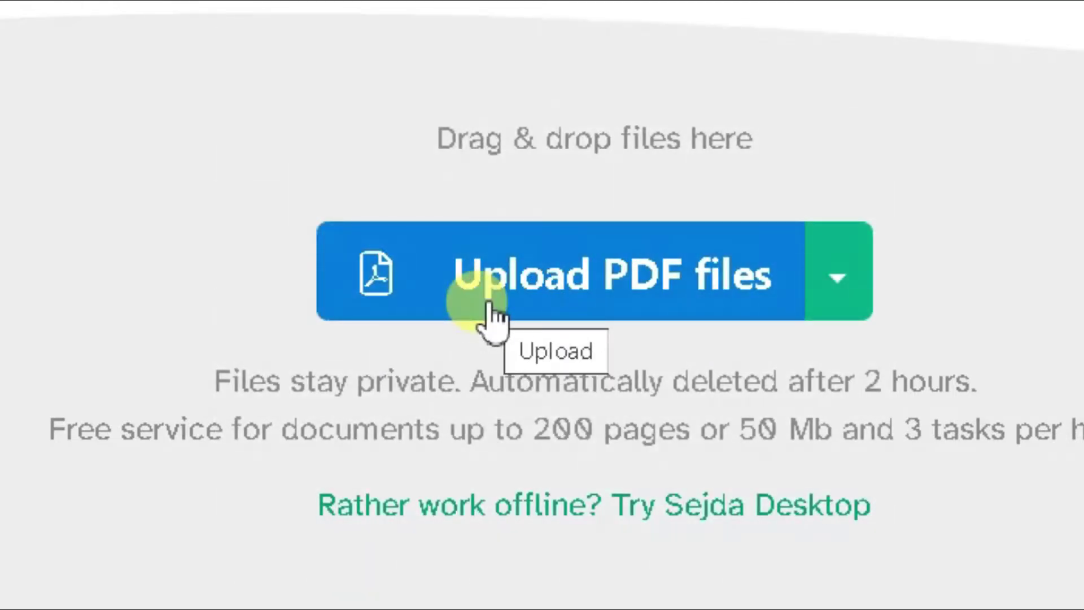
pyautogui.click(489, 315)
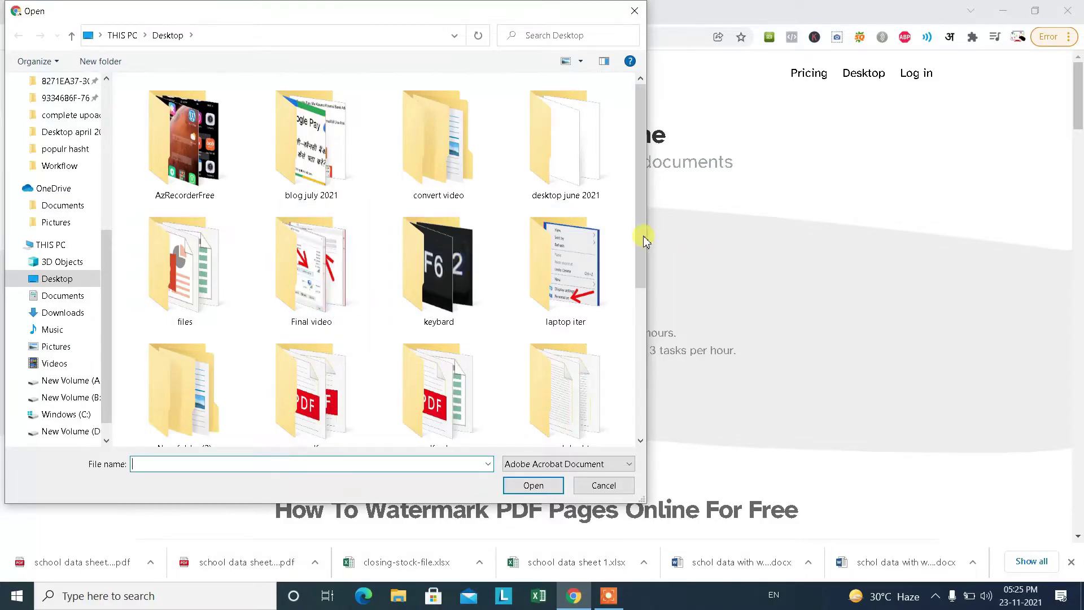
pyautogui.moveTo(638, 240); pyautogui.dragTo(630, 427)
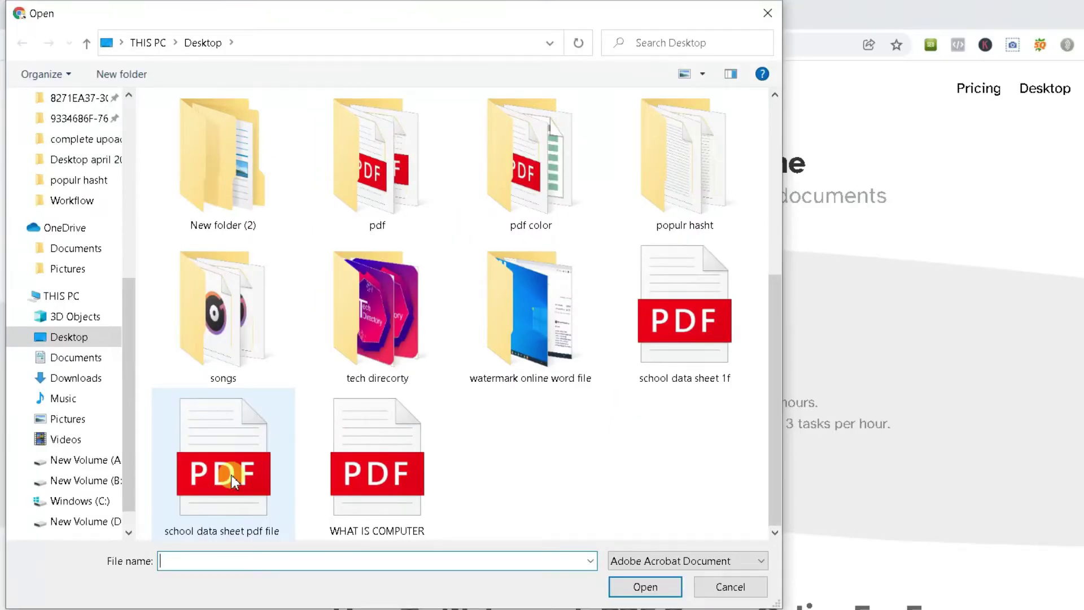
pyautogui.doubleClick(231, 475)
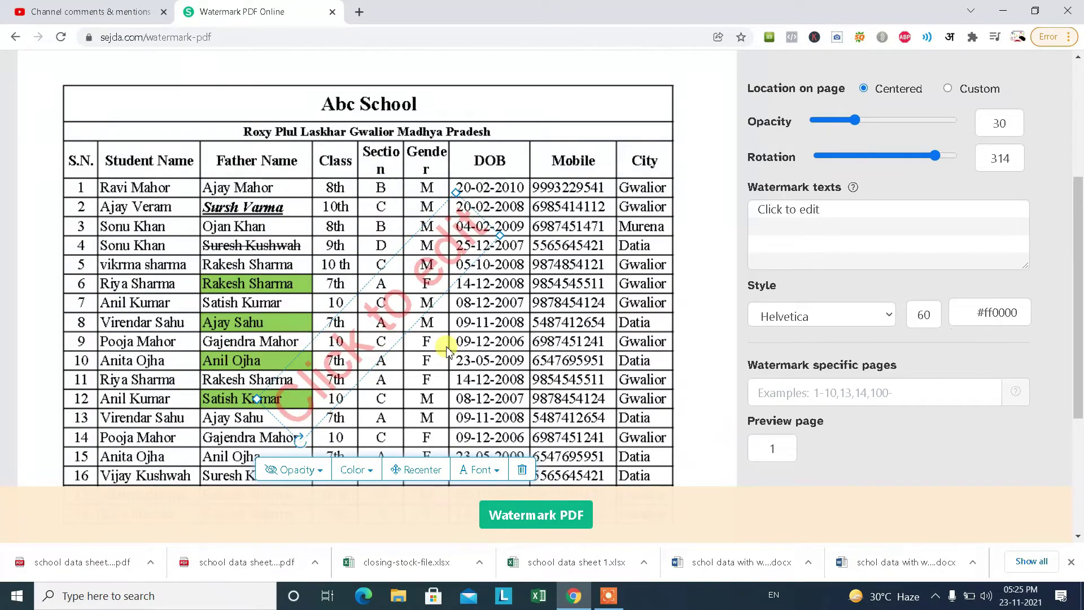
pyautogui.scroll(-3, 438, 378)
pyautogui.scroll(3, 437, 382)
pyautogui.scroll(4, 436, 221)
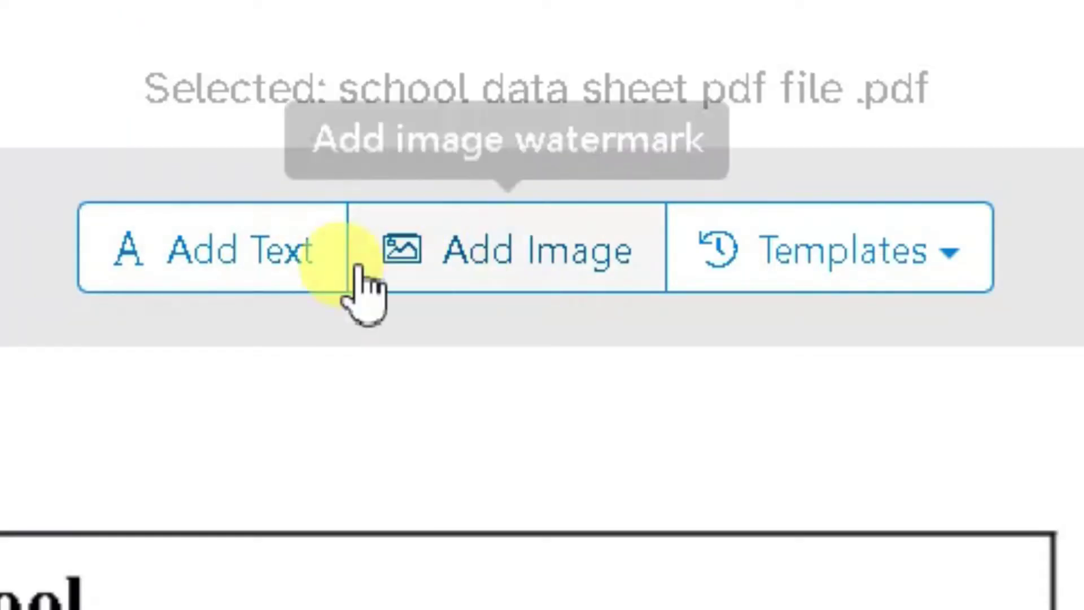
pyautogui.scroll(-2, 526, 337)
pyautogui.scroll(3, 527, 337)
pyautogui.scroll(-3, 525, 339)
pyautogui.click(857, 224)
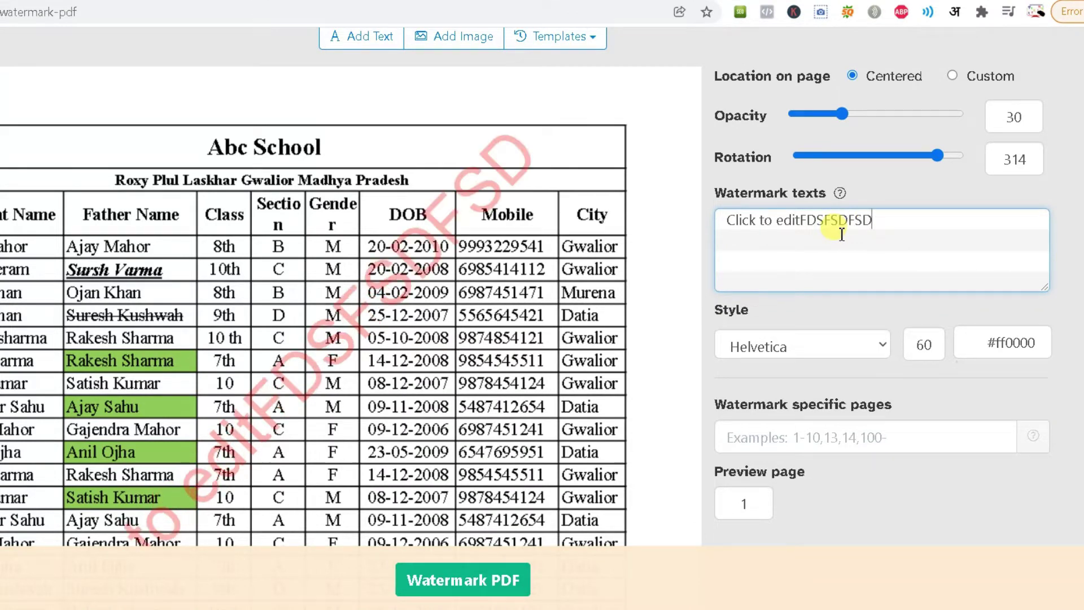
pyautogui.tripleClick(841, 234)
pyautogui.scroll(3, 595, 263)
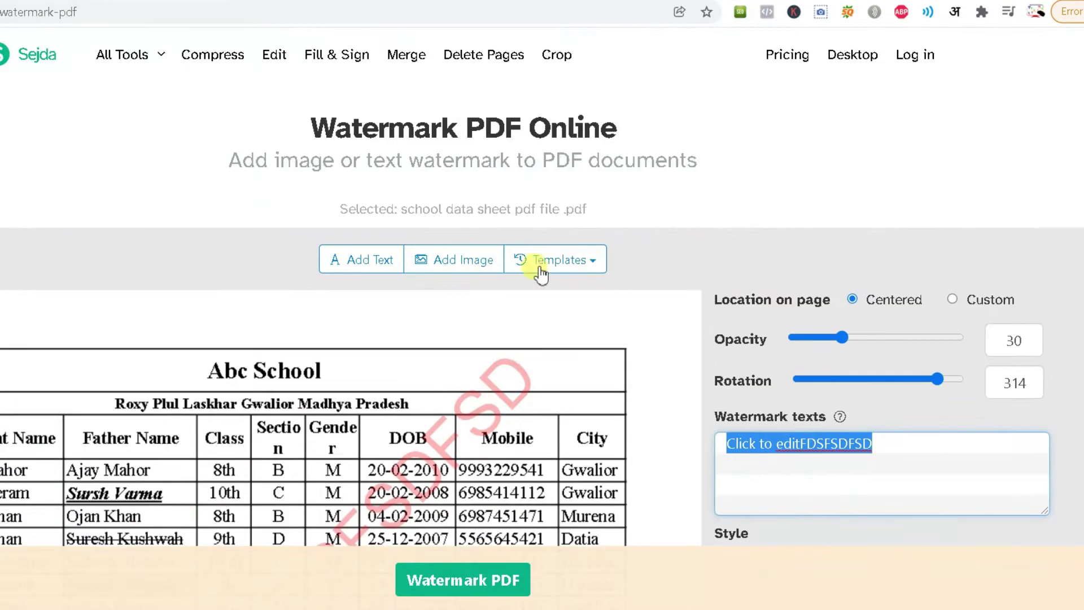
pyautogui.click(464, 261)
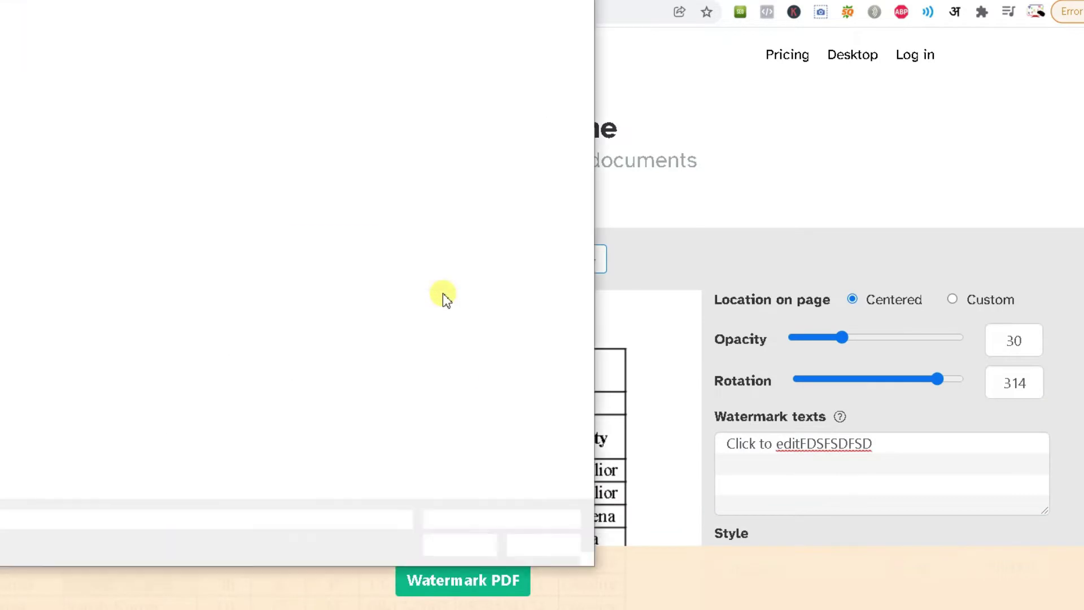
pyautogui.moveTo(587, 219); pyautogui.dragTo(587, 395)
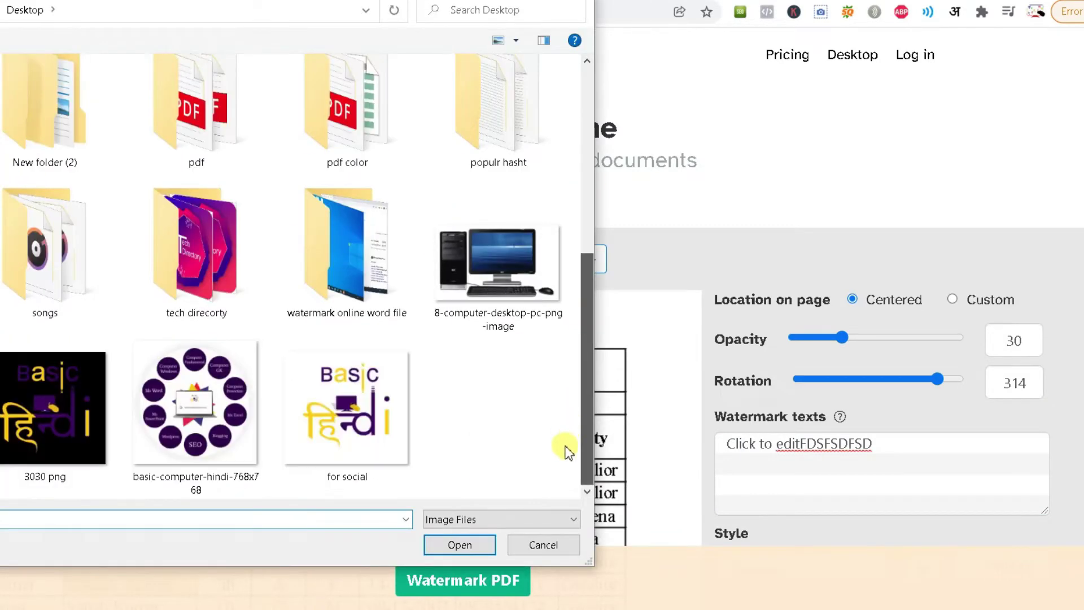
pyautogui.doubleClick(511, 299)
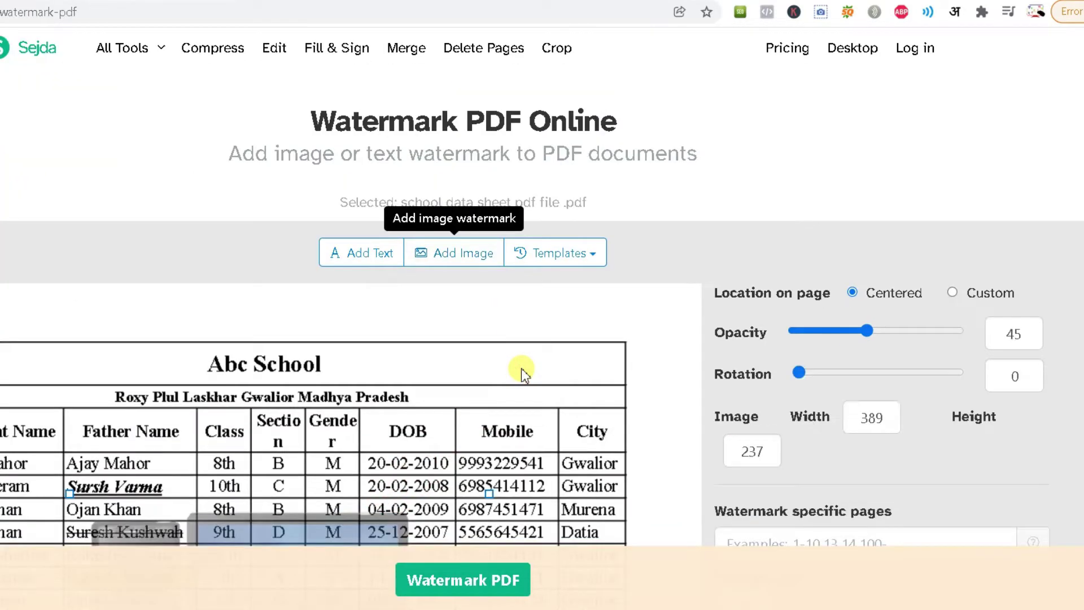
pyautogui.scroll(-8, 521, 368)
pyautogui.scroll(4, 365, 304)
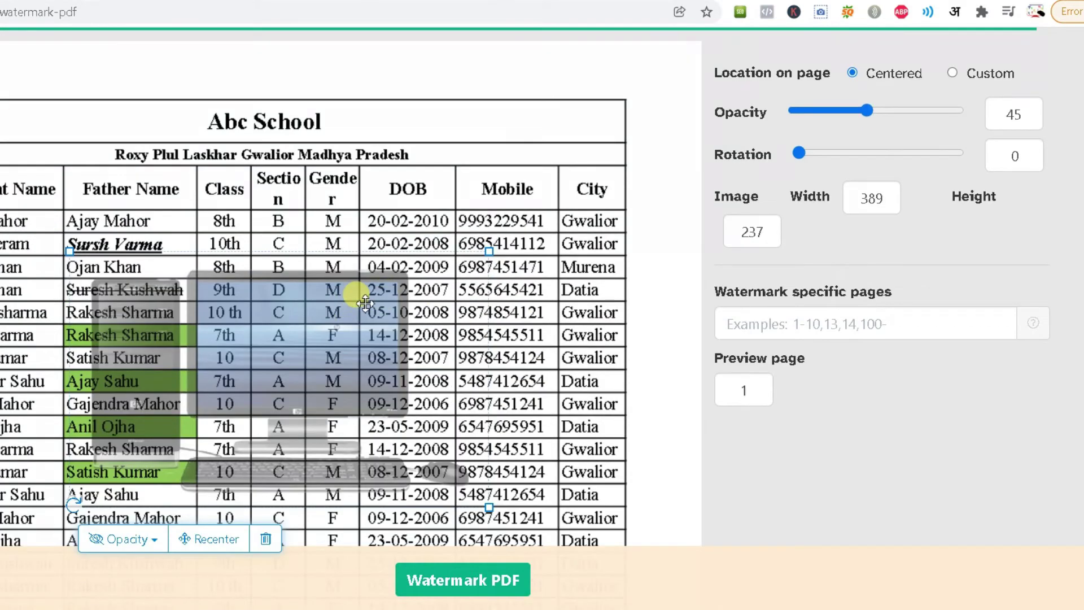
pyautogui.scroll(4, 365, 303)
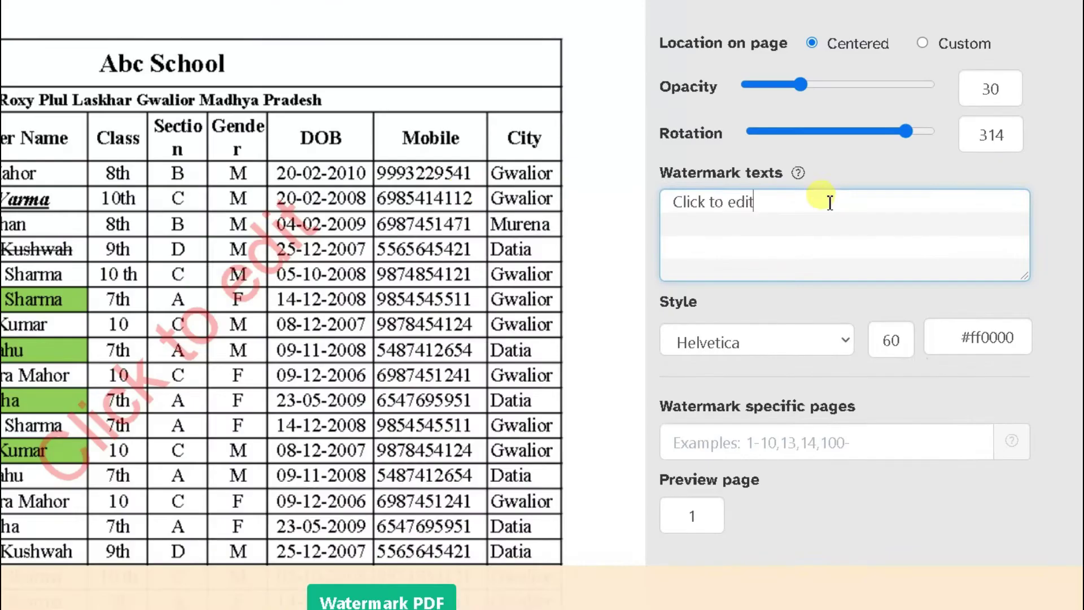
# - Replace the placeholder watermark text with 'Excel Watermark'
pyautogui.moveTo(877, 209); pyautogui.dragTo(597, 208)
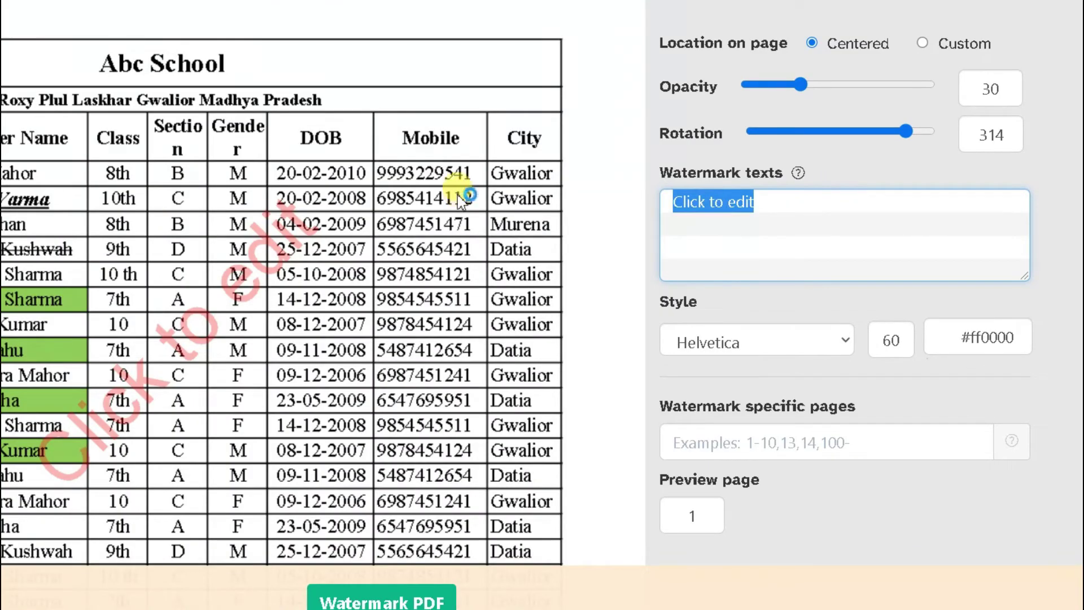
pyautogui.write('p')
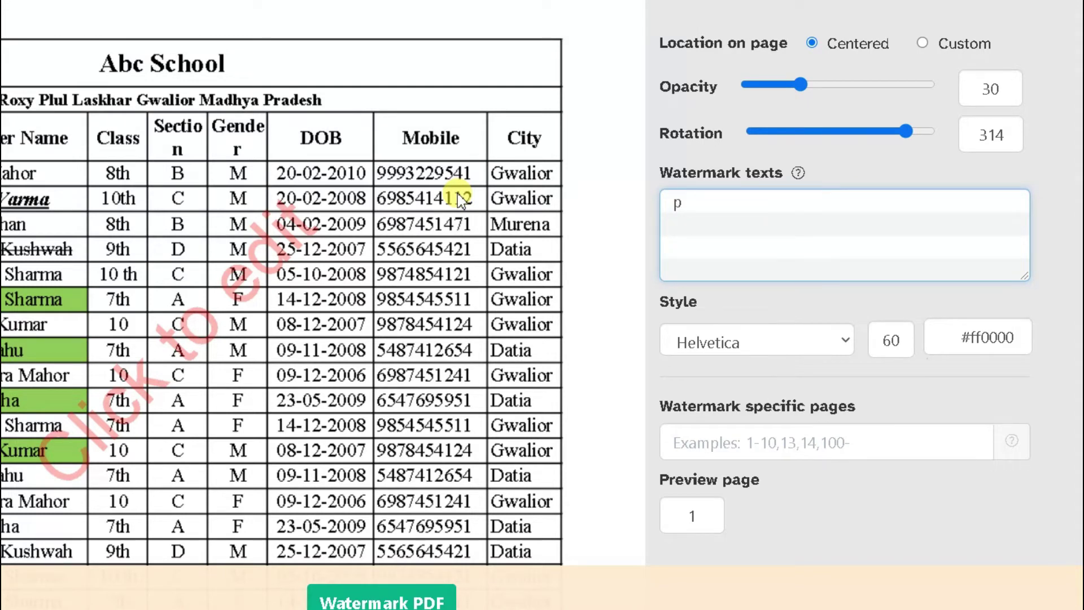
pyautogui.press('BackSpace')
pyautogui.write('eXCE')
pyautogui.press('BackSpace')
pyautogui.press('BackSpace')
pyautogui.write('Excel Watermark')
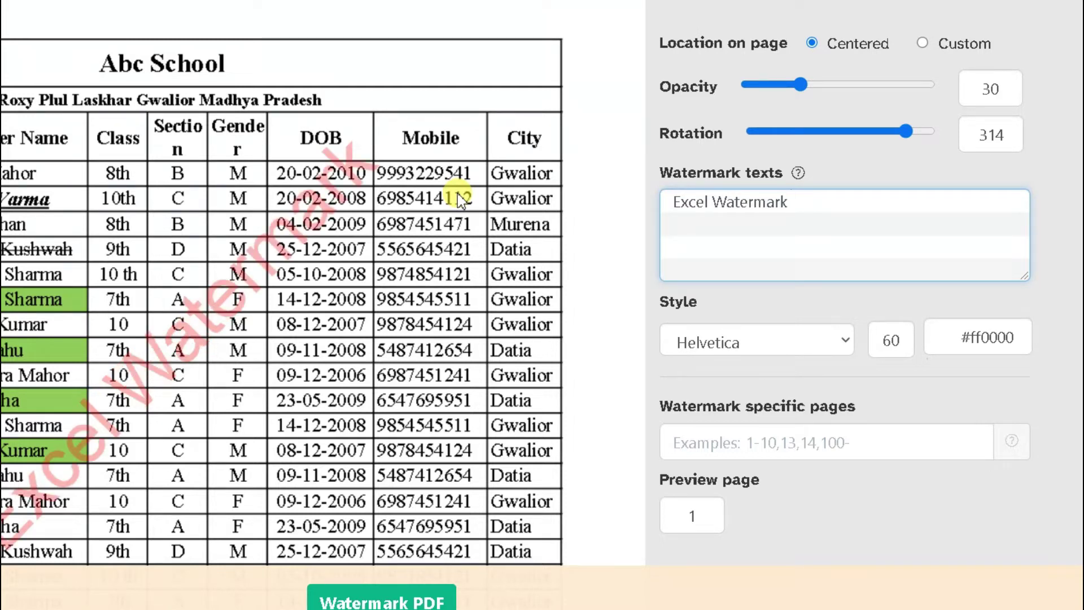
# - Set the watermark opacity to 32 and rotation to 331
pyautogui.moveTo(801, 85)
pyautogui.mouseDown()
pyautogui.moveTo(837, 84)
pyautogui.moveTo(806, 85)
pyautogui.mouseUp()
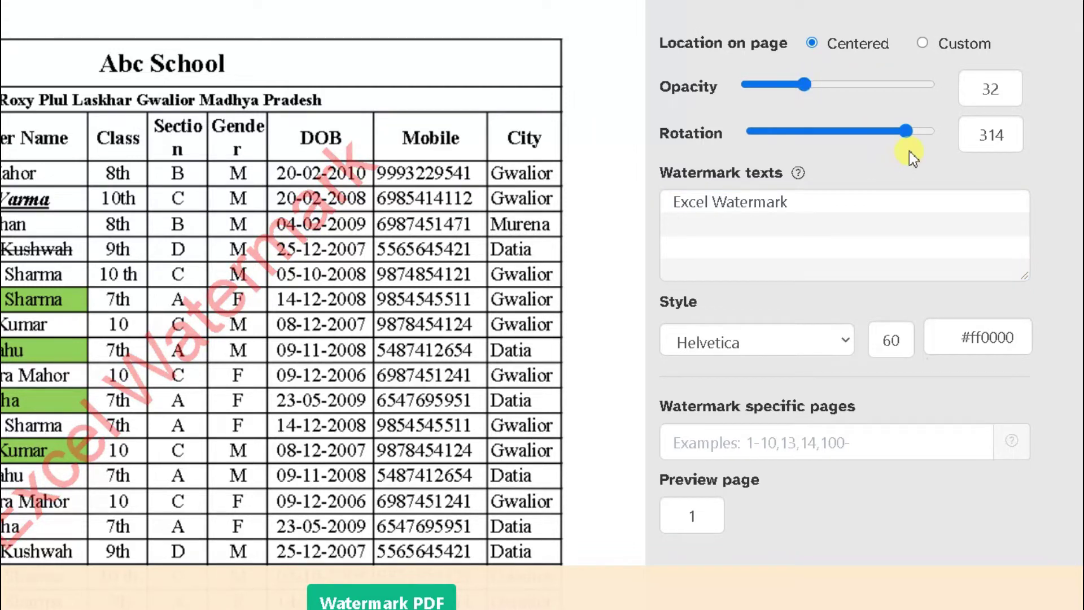
pyautogui.moveTo(906, 133); pyautogui.dragTo(906, 136)
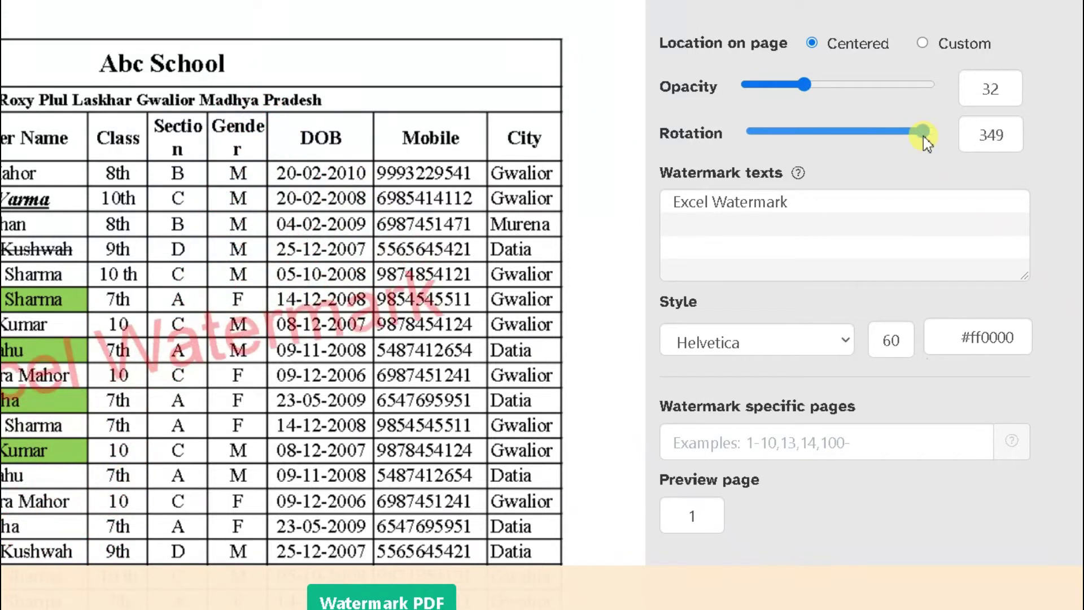
pyautogui.moveTo(905, 132); pyautogui.dragTo(914, 131)
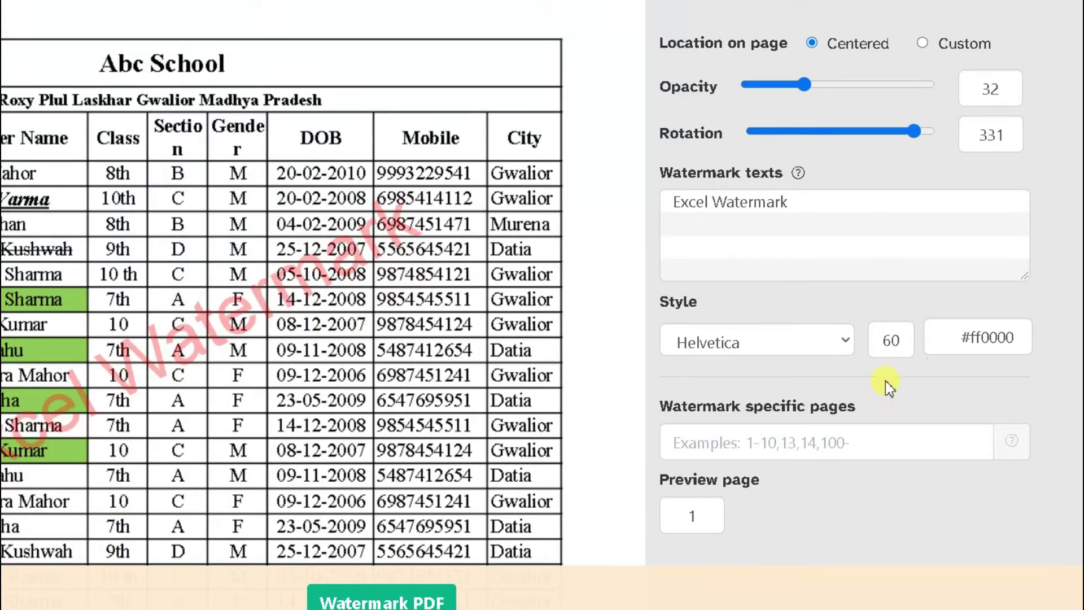
# - Colour the watermark red #e61747 and keep it applied to all pages
pyautogui.click(985, 337)
pyautogui.click(1007, 390)
pyautogui.moveTo(991, 394); pyautogui.dragTo(1031, 382)
pyautogui.click(1066, 373)
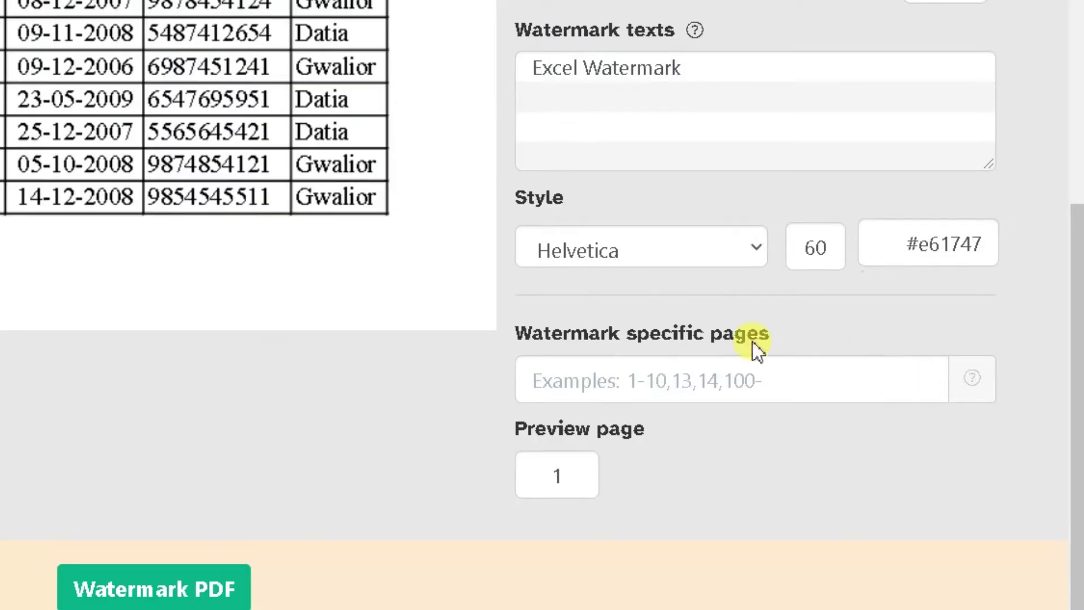
pyautogui.click(640, 384)
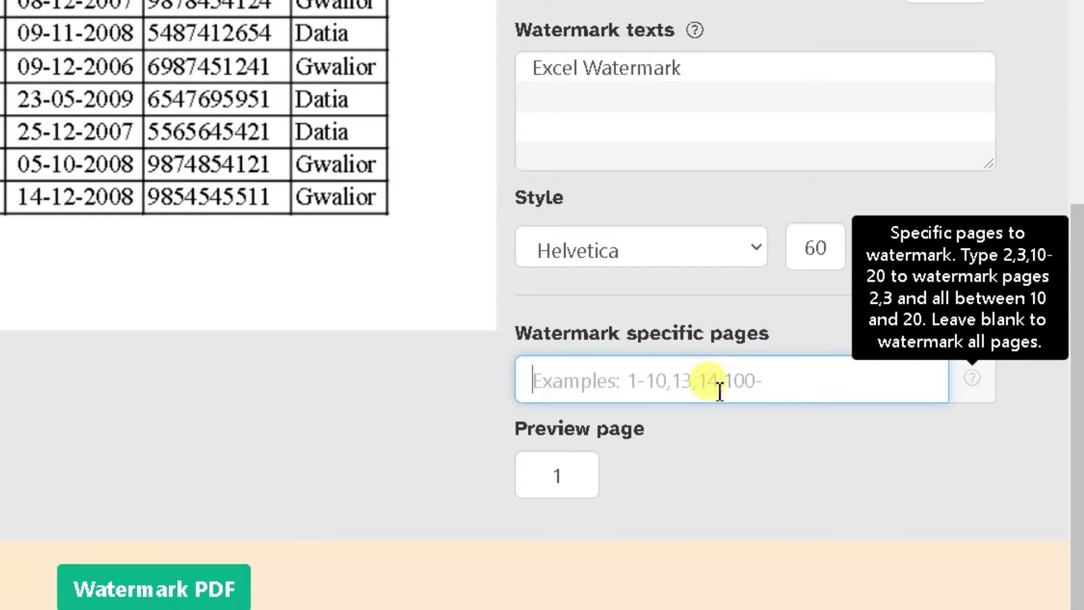
pyautogui.scroll(10, 236, 395)
pyautogui.scroll(-5, 141, 242)
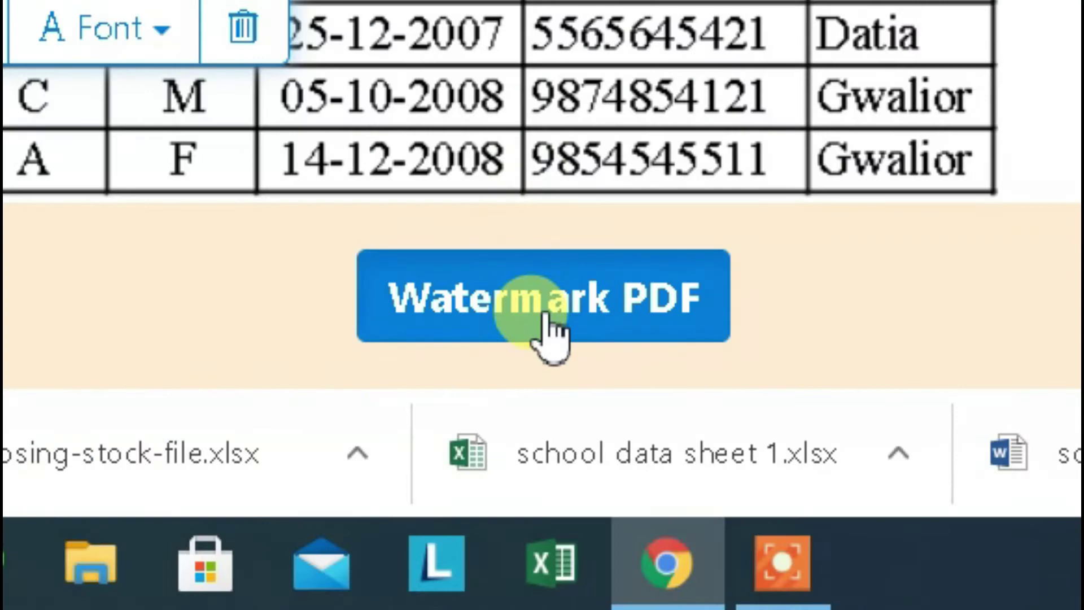
# - Apply the watermark and download the finished school data sheet pdf file
pyautogui.click(544, 316)
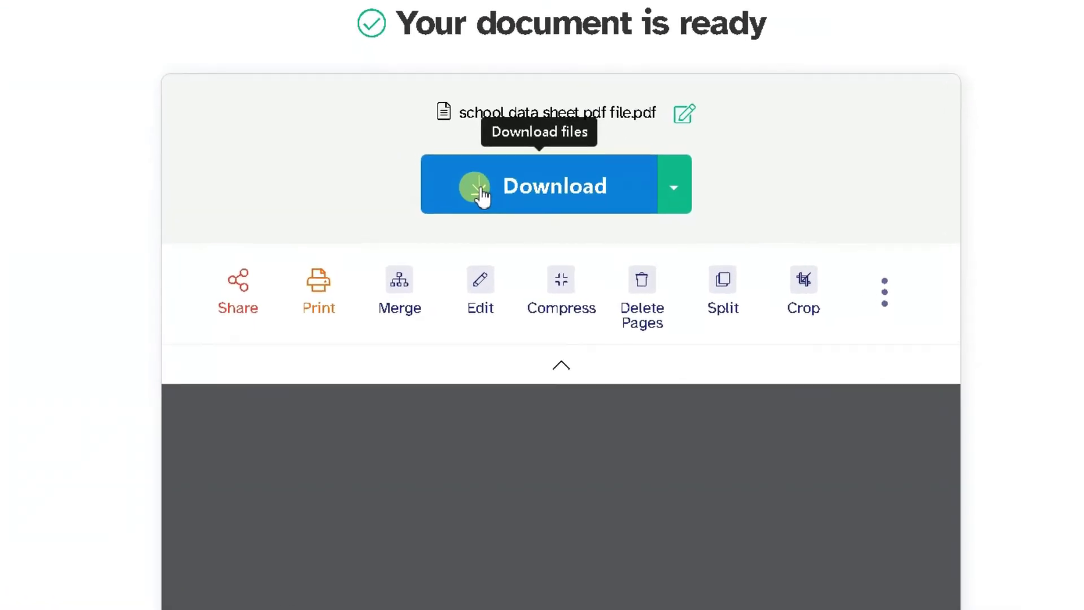
pyautogui.click(497, 219)
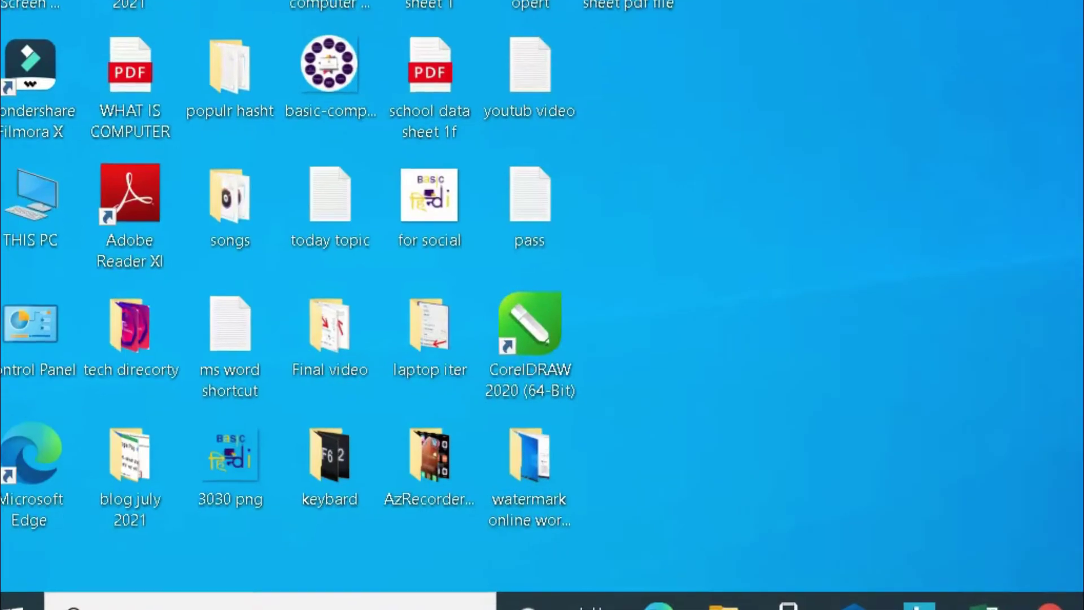
# - Confirm the 19.5 KB school data sheet pdf file is in Downloads, then open a new Chrome tab
pyautogui.click(39, 392)
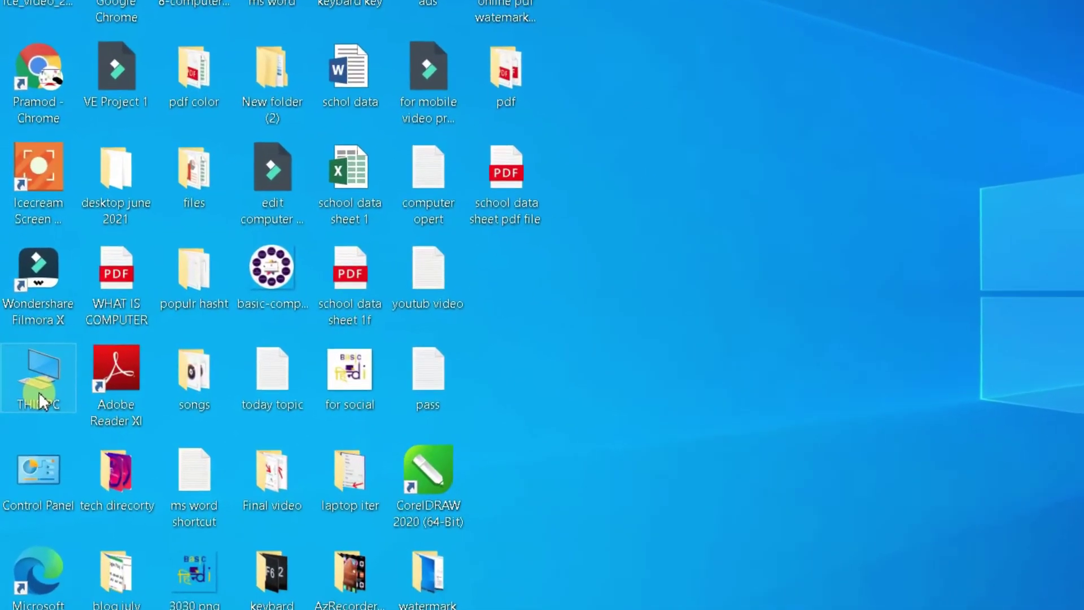
pyautogui.doubleClick(38, 392)
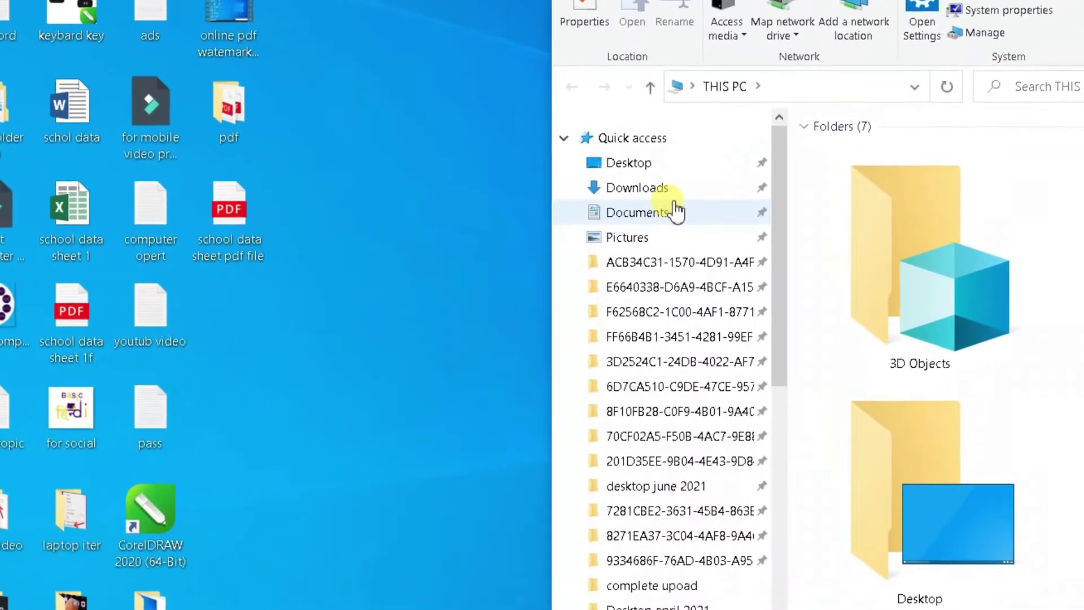
pyautogui.click(672, 189)
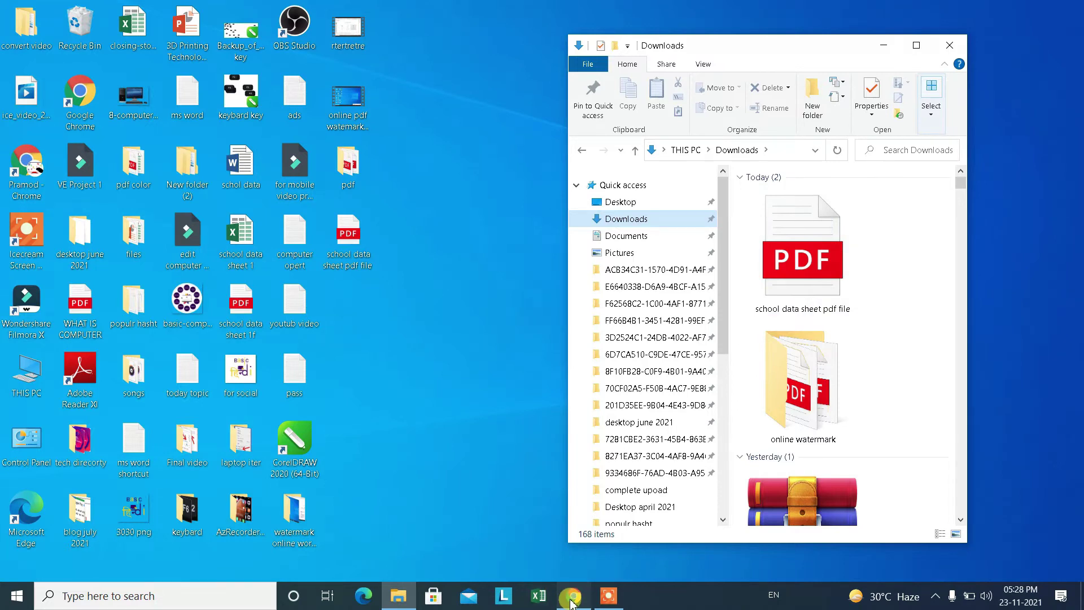
pyautogui.click(574, 596)
pyautogui.click(358, 12)
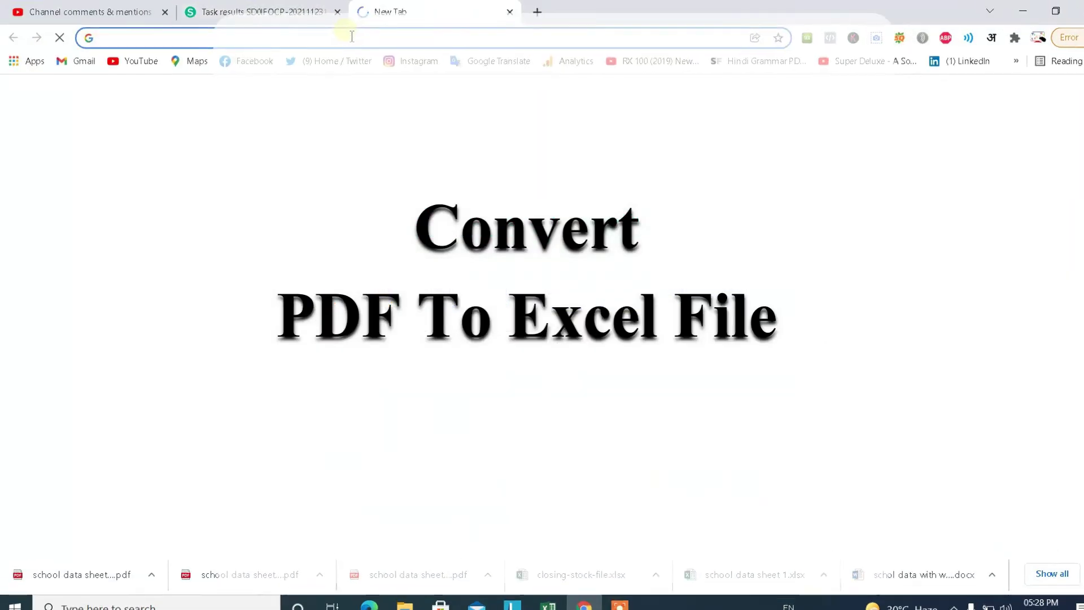
# - Search 'pdf to excel' and go to Smallpdf's PDF to Excel Converter page
pyautogui.write('pdf to excel')
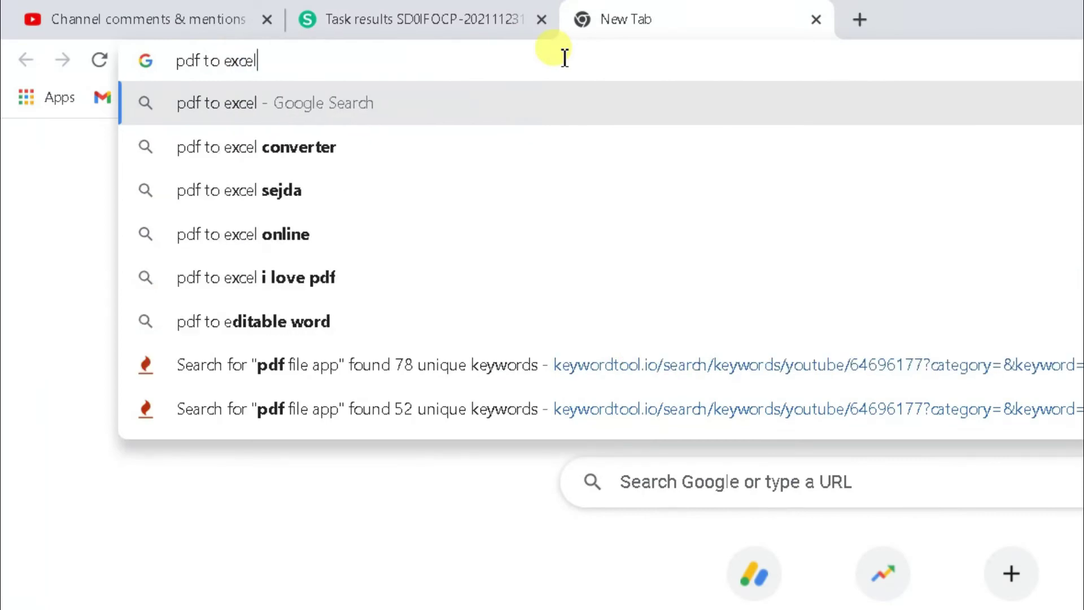
pyautogui.press('Return')
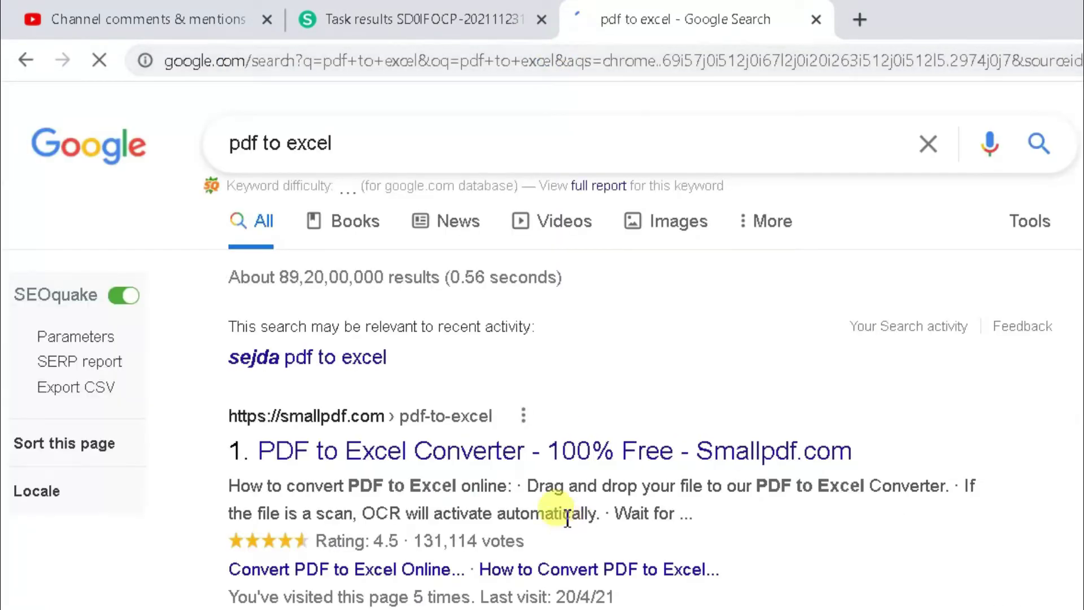
pyautogui.click(569, 452)
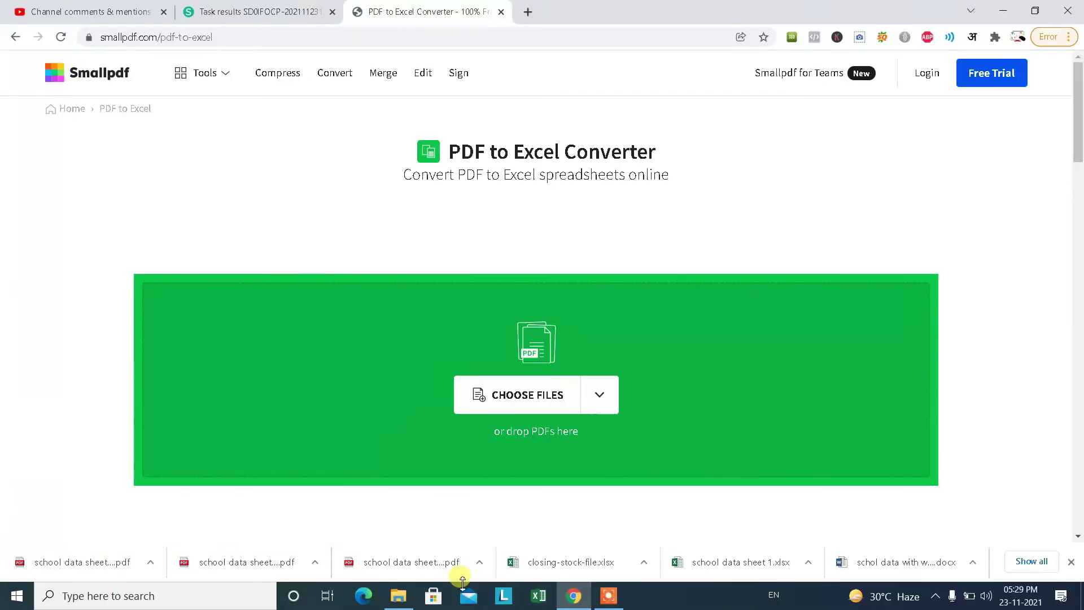
# - Upload school data sheet pdf file from Downloads to Smallpdf
pyautogui.click(518, 395)
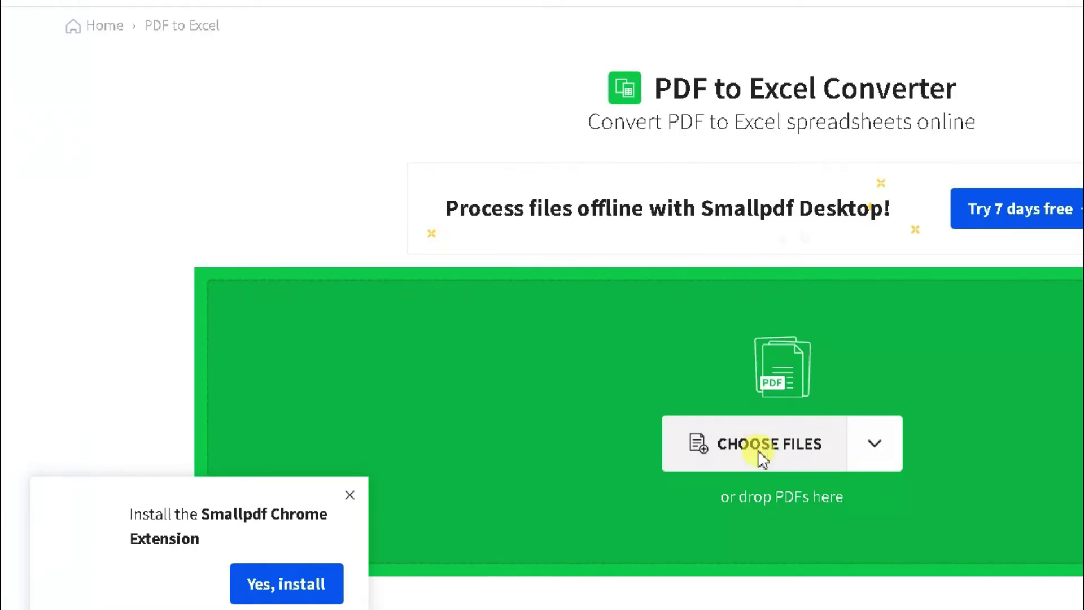
pyautogui.click(762, 456)
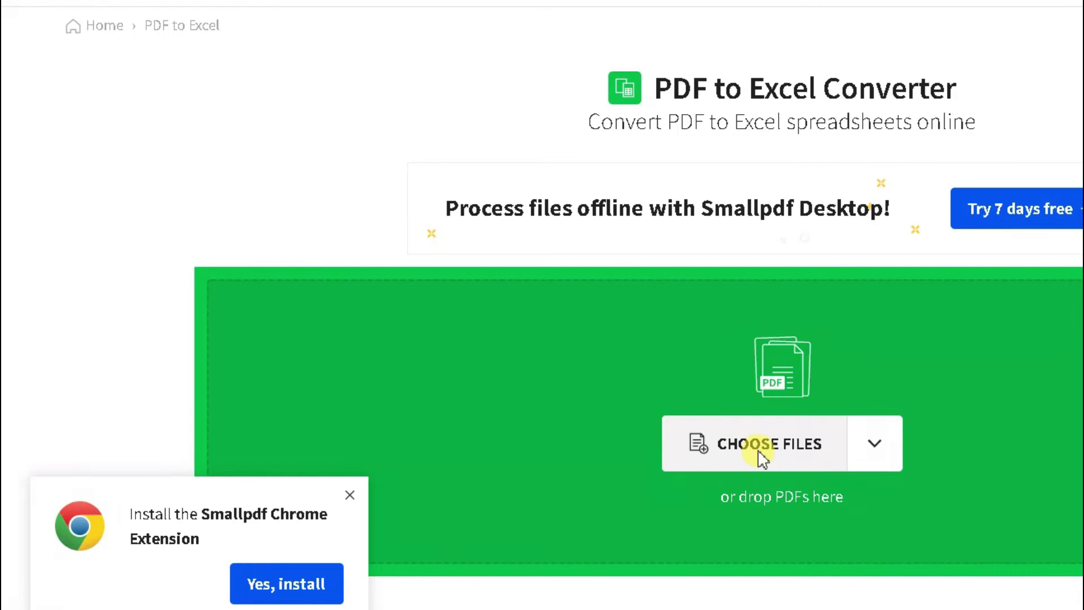
pyautogui.scroll(5, 112, 107)
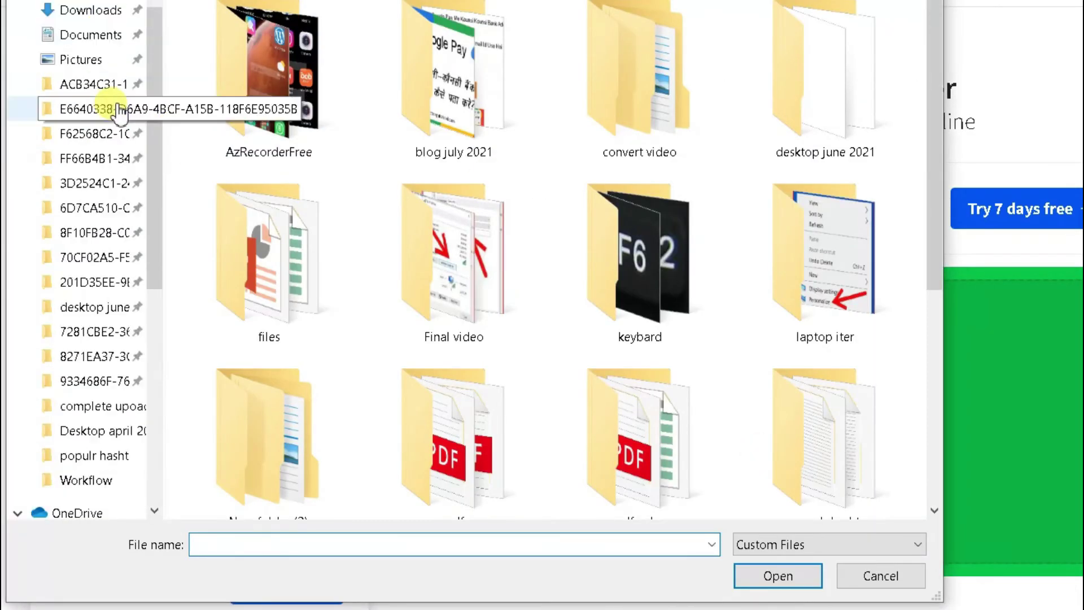
pyautogui.click(104, 12)
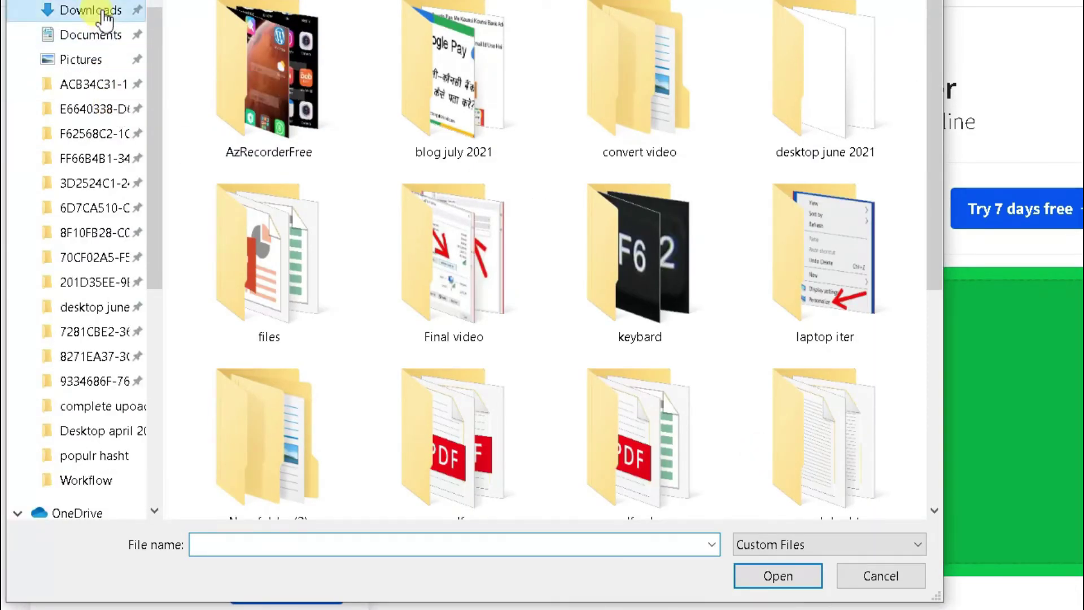
pyautogui.click(234, 78)
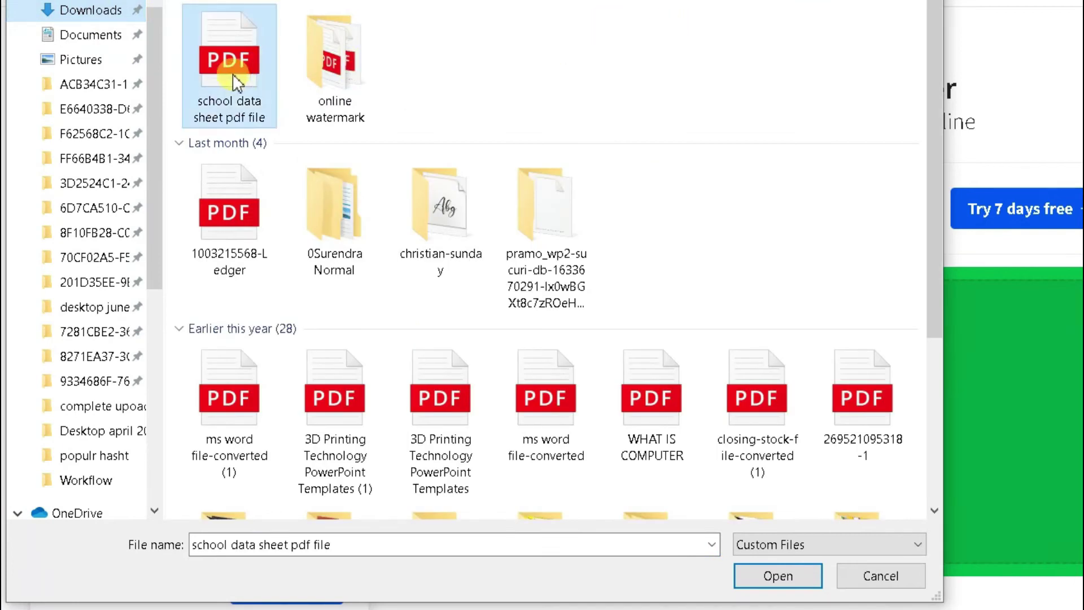
pyautogui.click(802, 579)
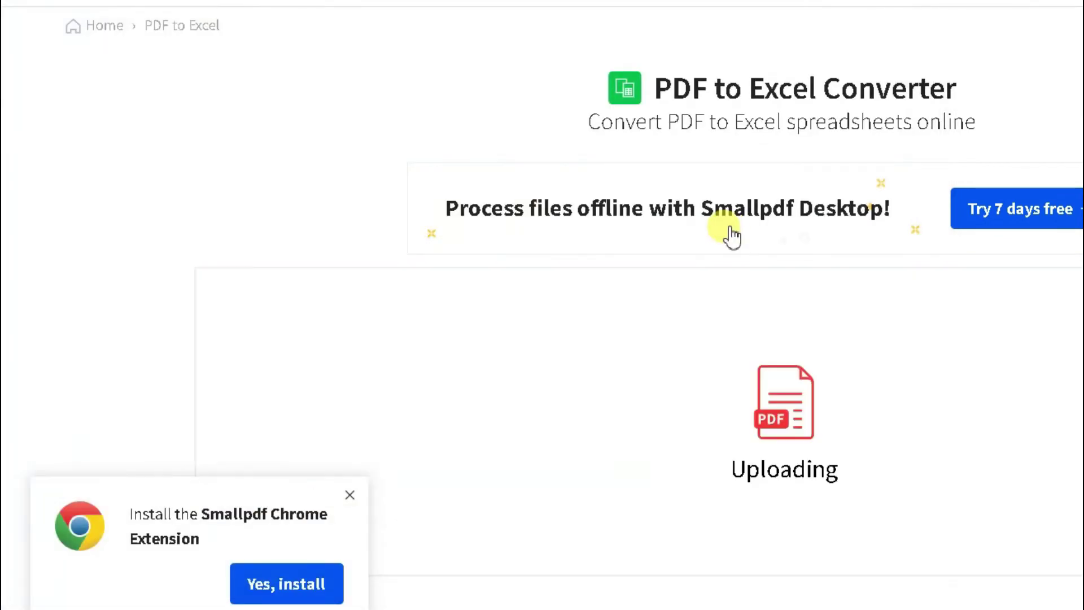
# - Convert it with plain Convert to Excel and download school data sheet pdf file-converted.xlsx
pyautogui.click(239, 433)
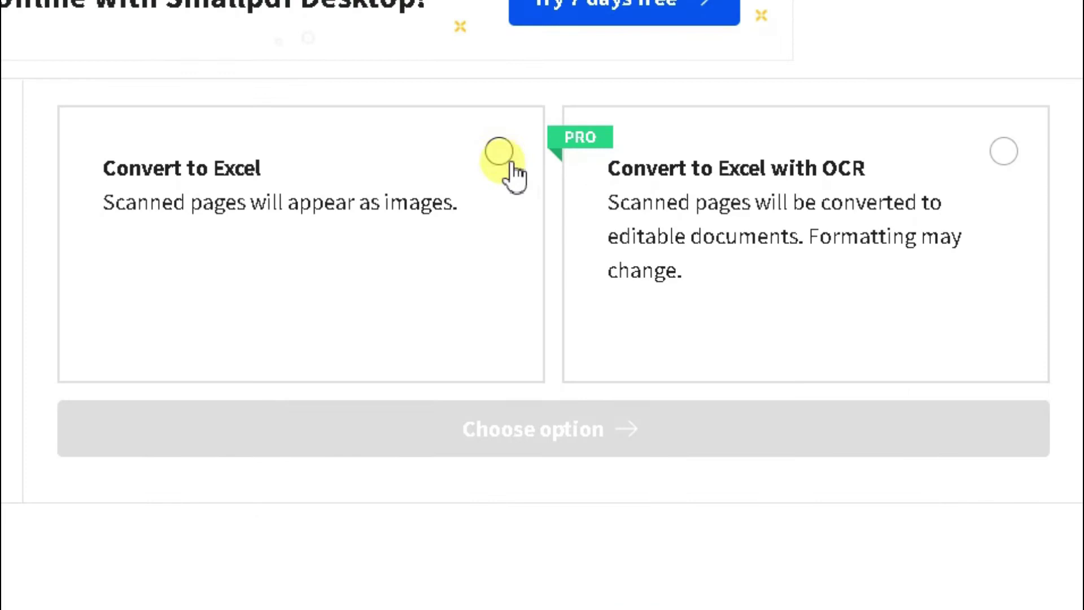
pyautogui.click(647, 311)
pyautogui.click(507, 436)
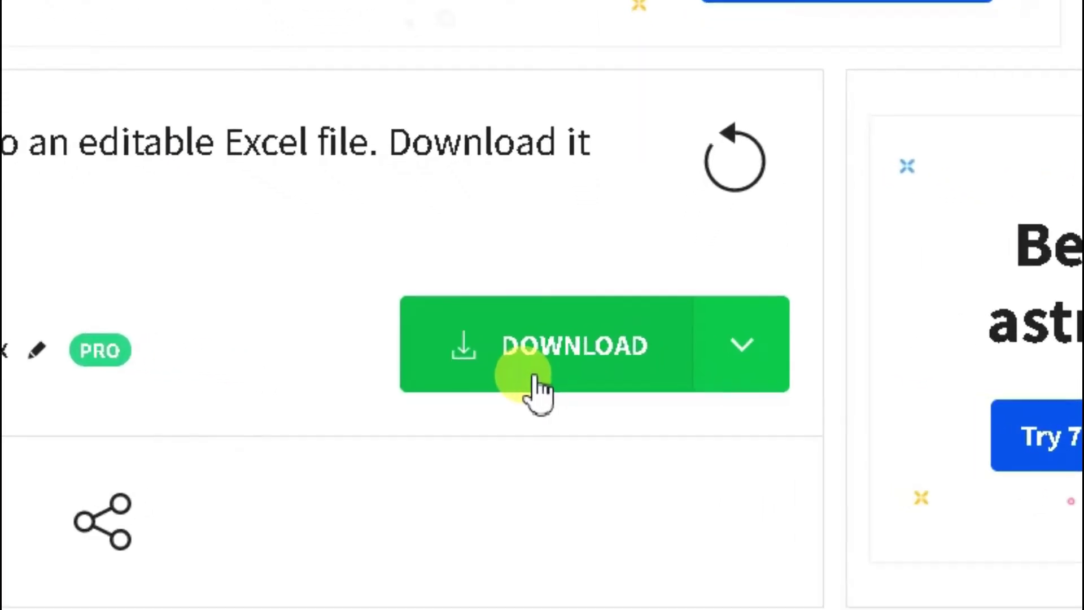
pyautogui.click(622, 383)
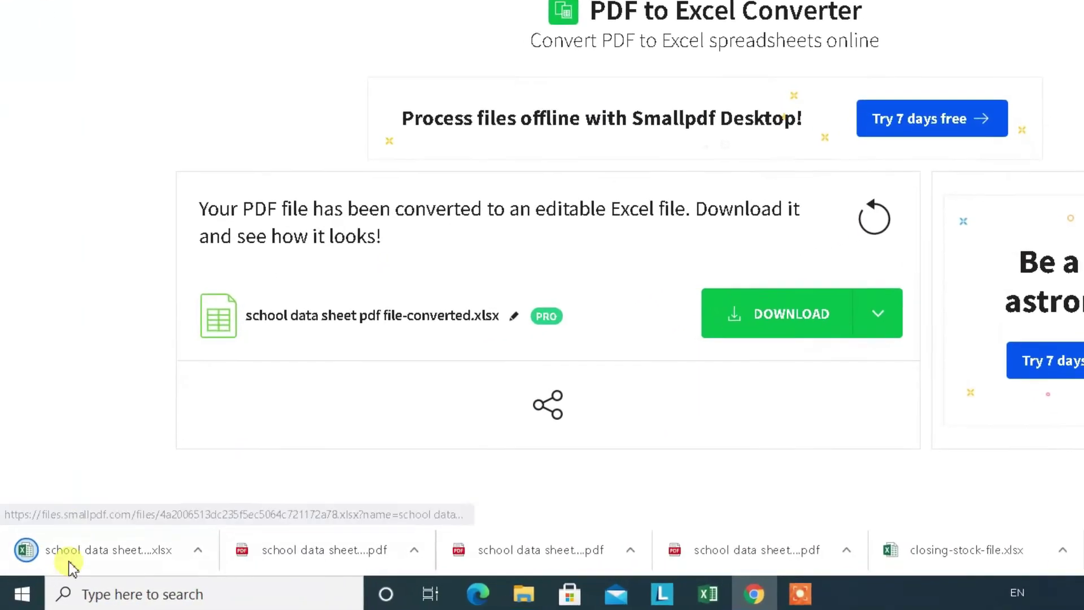
# - Open 'school data sheet pdf file-converted' from the Downloads folder in Excel
pyautogui.click(69, 566)
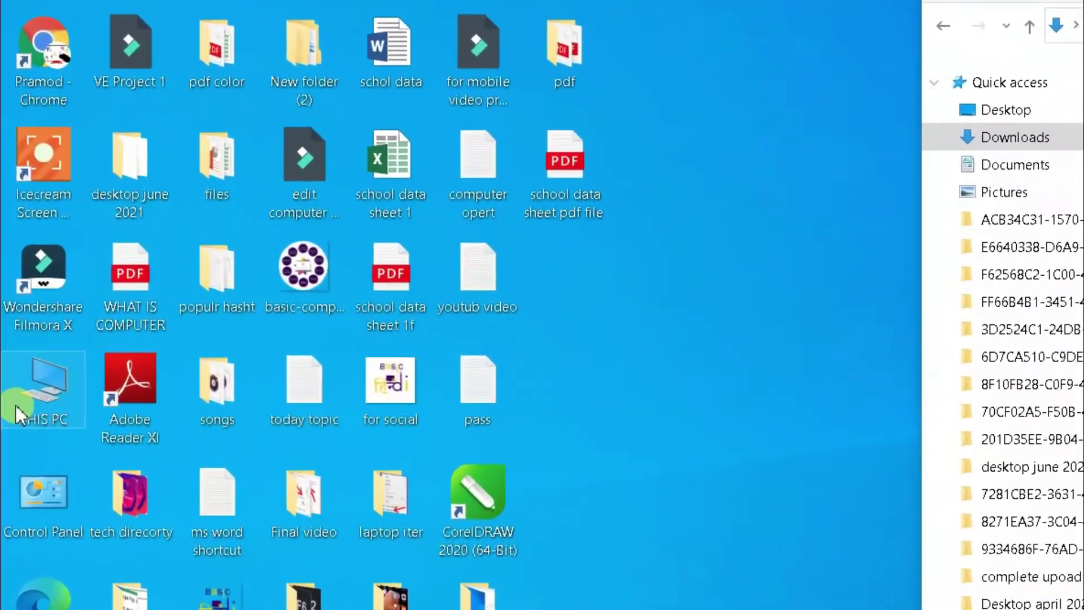
pyautogui.doubleClick(16, 405)
pyautogui.scroll(5, 755, 286)
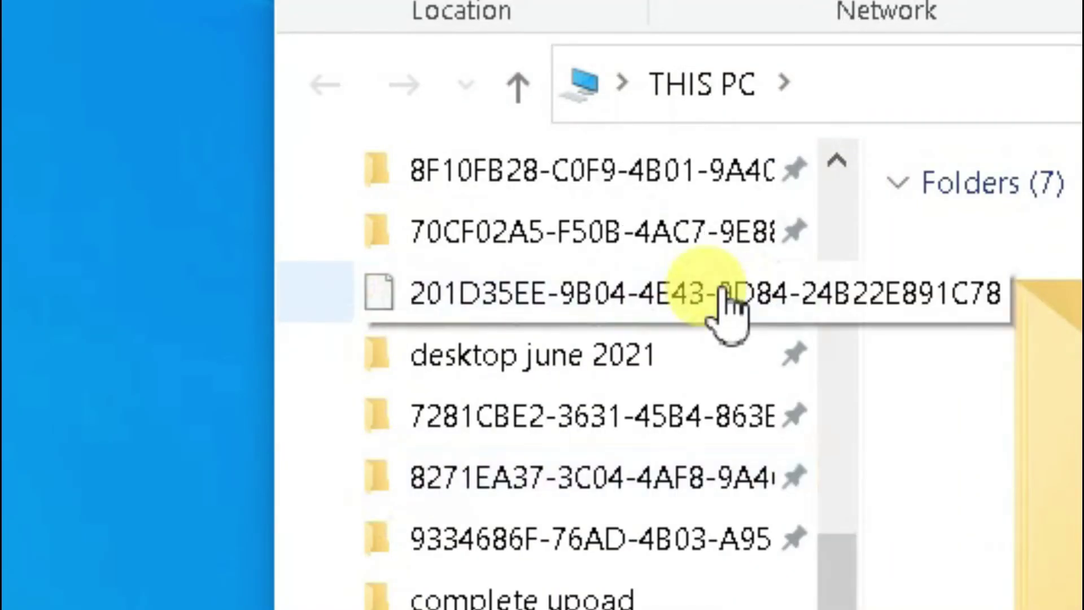
pyautogui.scroll(3, 728, 305)
pyautogui.scroll(2, 728, 304)
pyautogui.click(551, 360)
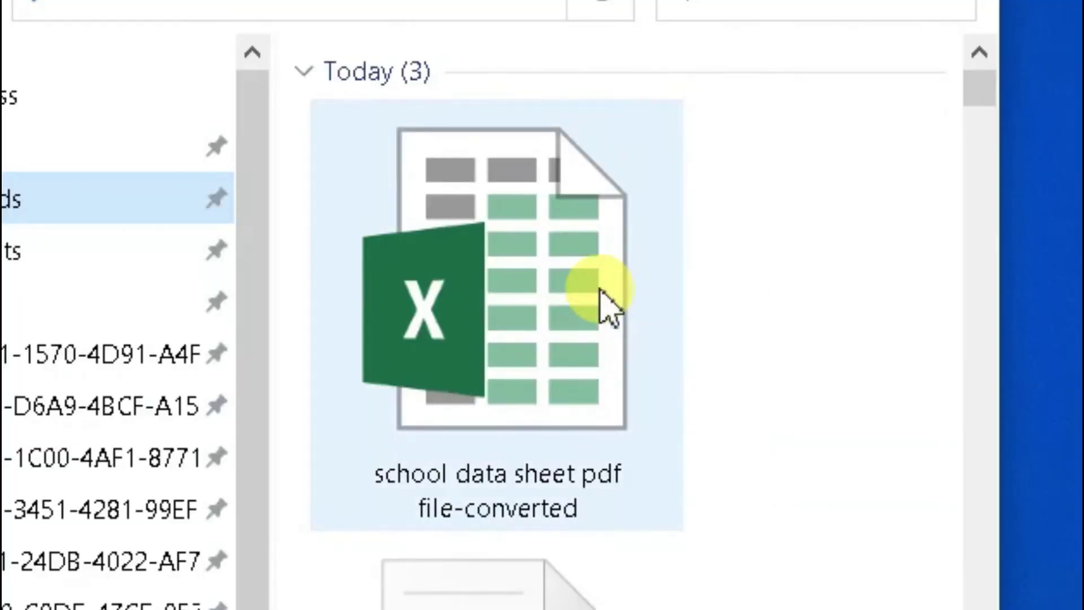
pyautogui.doubleClick(599, 291)
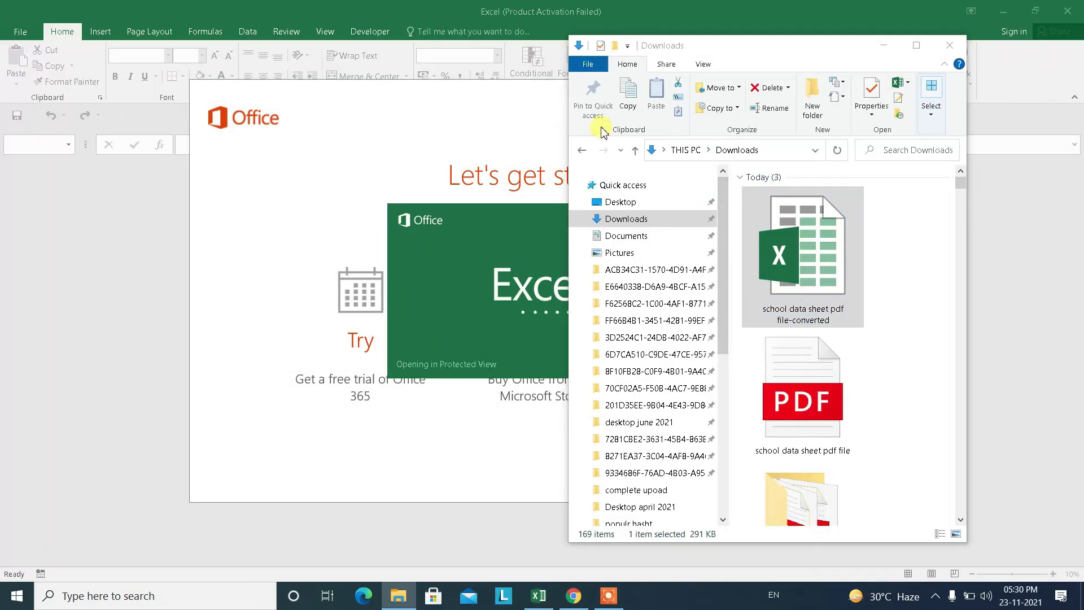
# - Minimize Explorer and dismiss the 'Let's get started' and Office Activation Wizard prompts to reveal the Abc School sheet
pyautogui.click(884, 45)
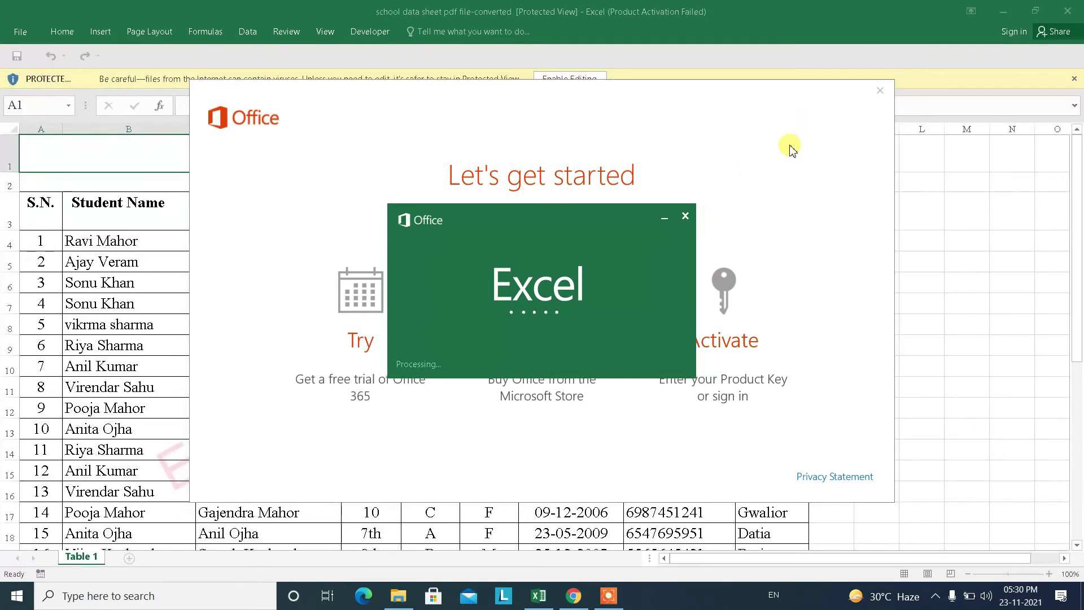
pyautogui.click(881, 90)
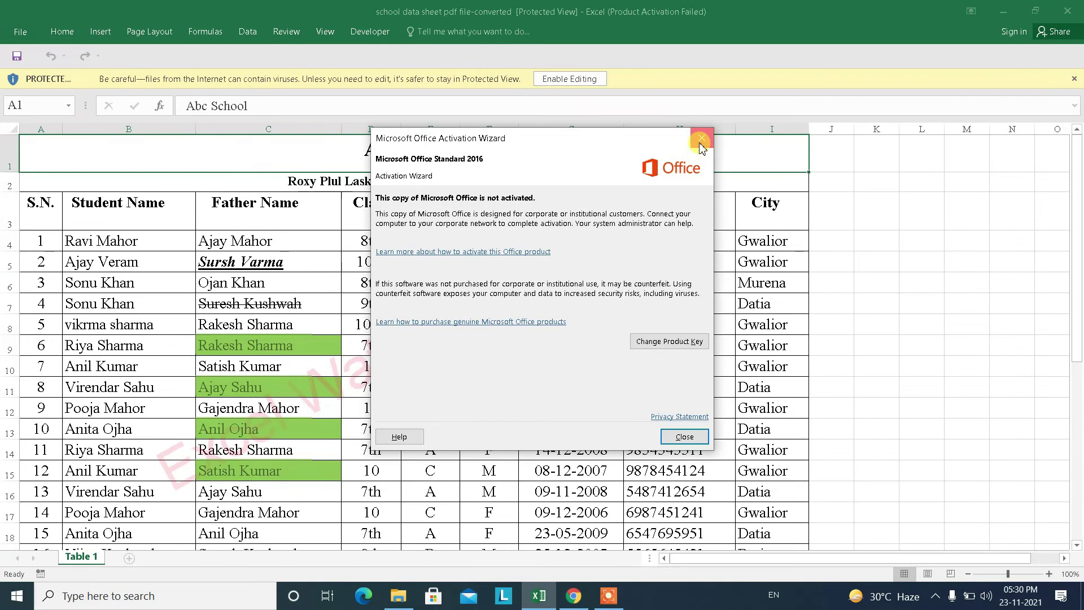
pyautogui.click(701, 140)
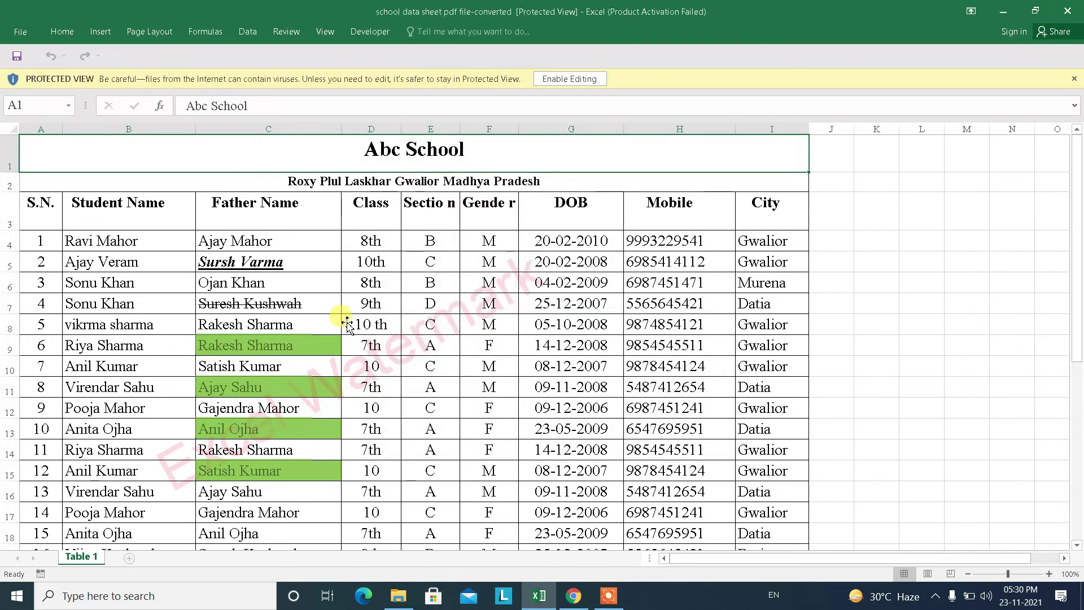